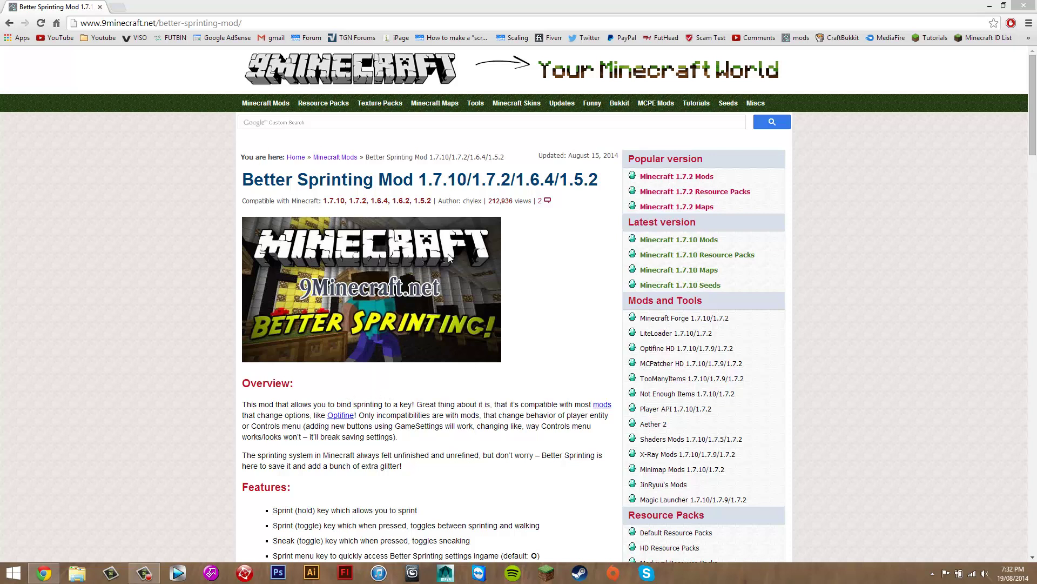
Step: Review the overview and feature list on the Better Sprinting Mod page
scroll(500, 316, "down", 2)
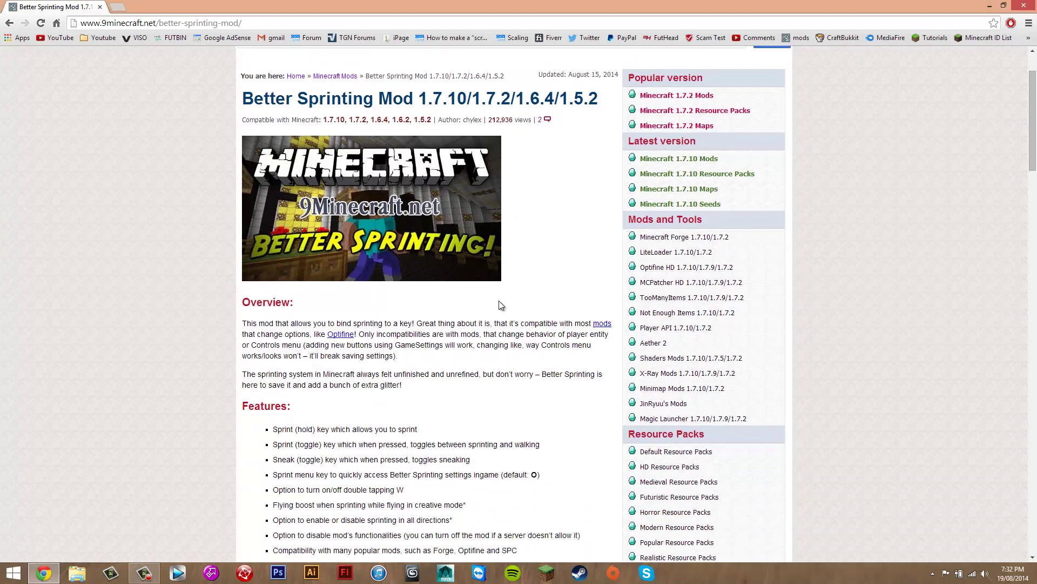
scroll(341, 270, "down", 3)
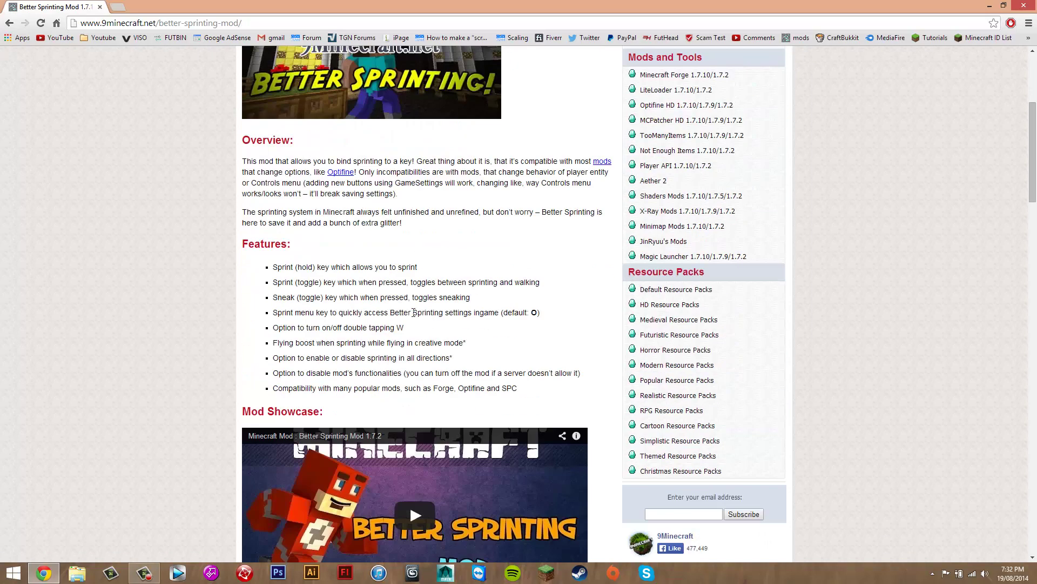
scroll(427, 308, "up", 5)
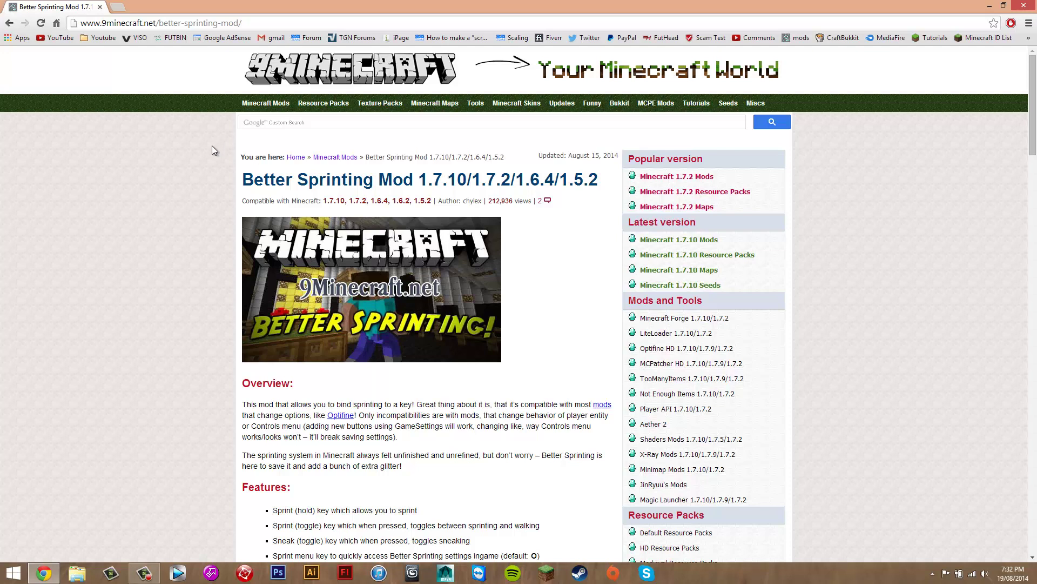
mouse_move(250, 180)
left_mouse_down()
mouse_move(405, 180)
mouse_move(246, 179)
left_mouse_up()
Step: Examine the Vanilla and Forge download links for 1.7.10 and the mod's installation instructions
scroll(386, 304, "down", 20)
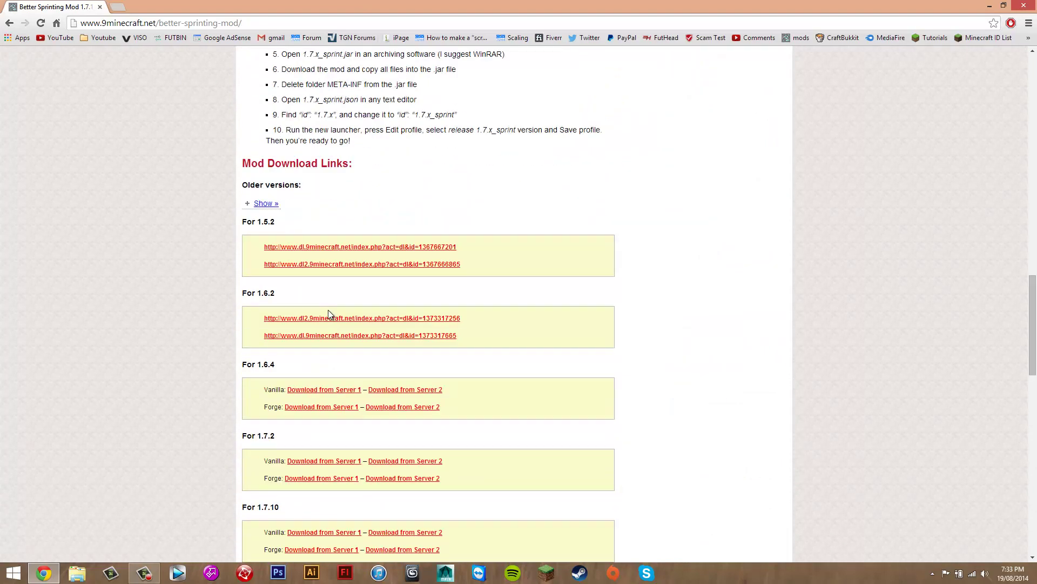
left_click_drag(266, 237, 242, 237)
left_click(358, 251)
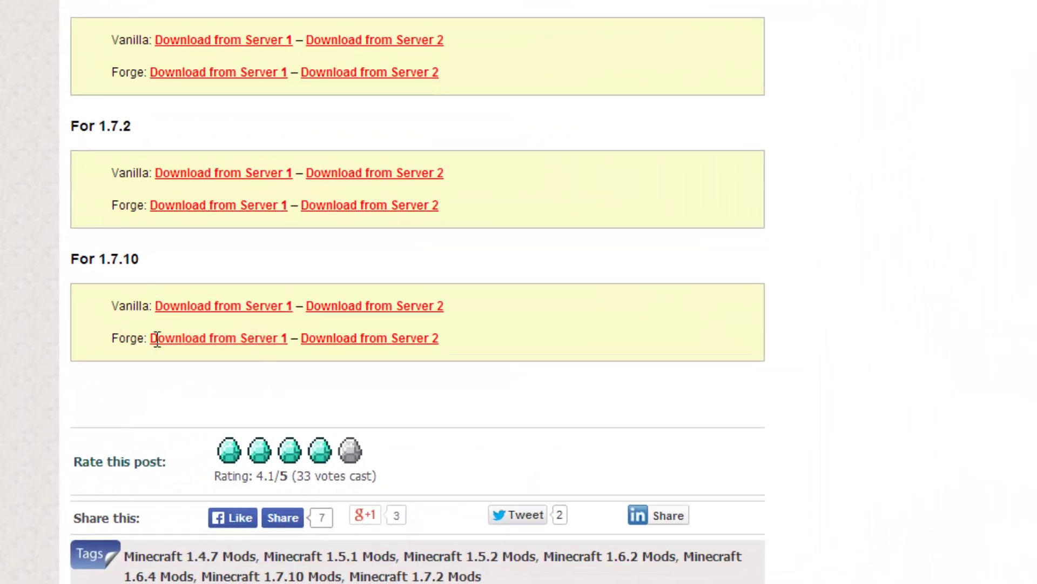
left_click_drag(496, 345, 111, 313)
left_click(112, 313)
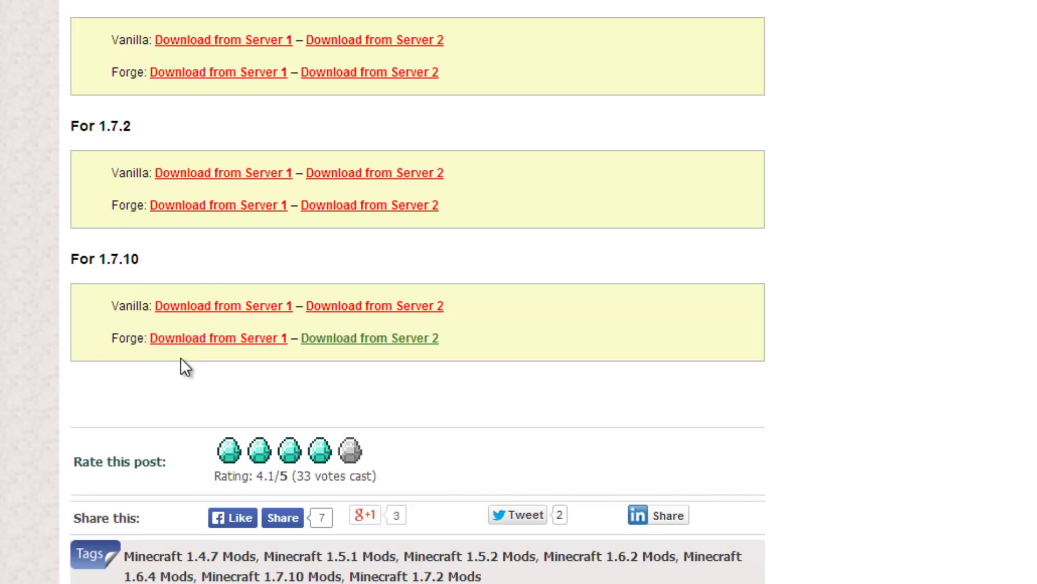
left_click_drag(111, 305, 218, 305)
left_click(551, 311)
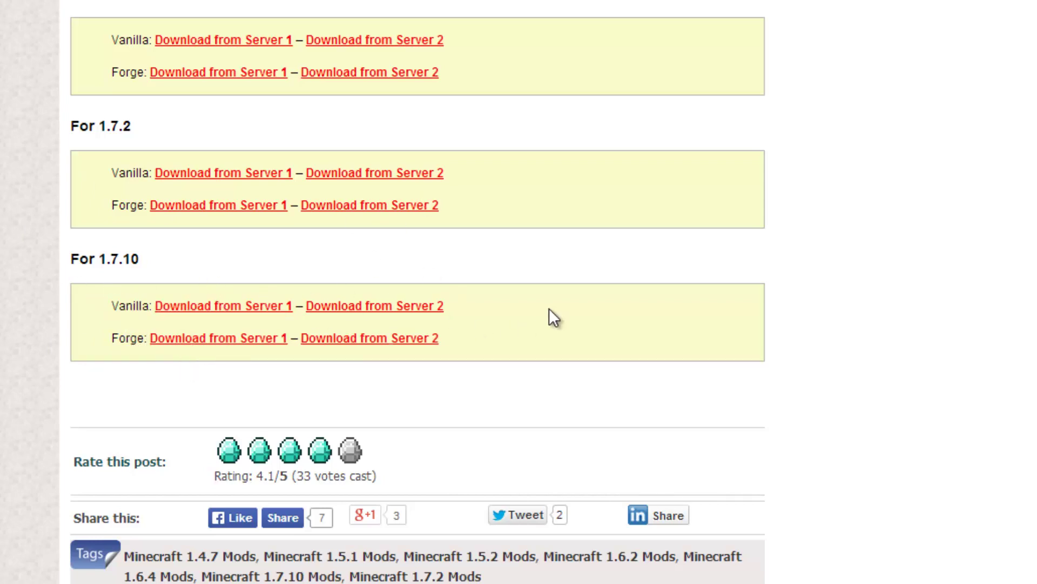
scroll(375, 327, "up", 10)
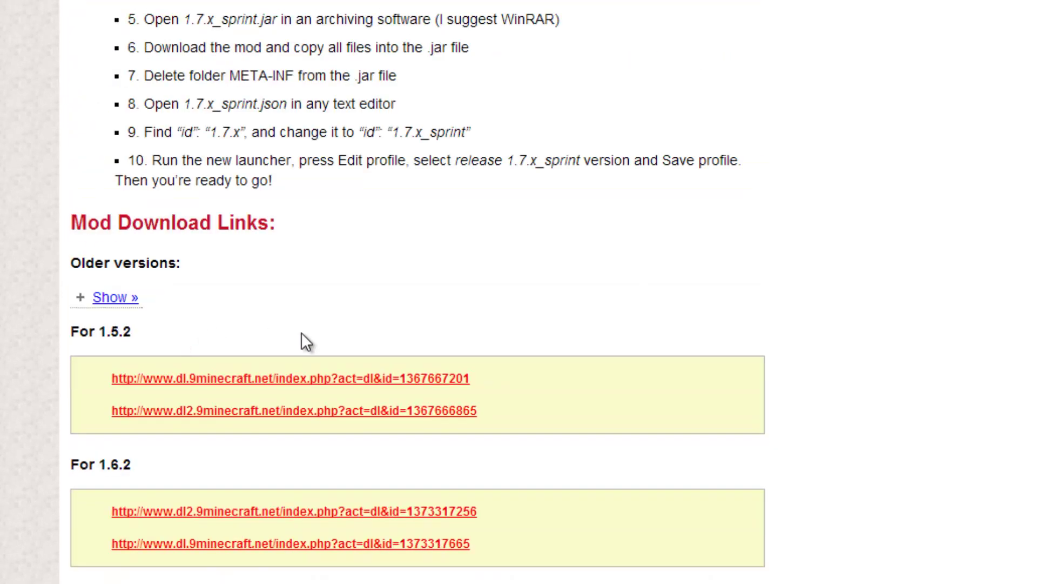
scroll(272, 322, "up", 7)
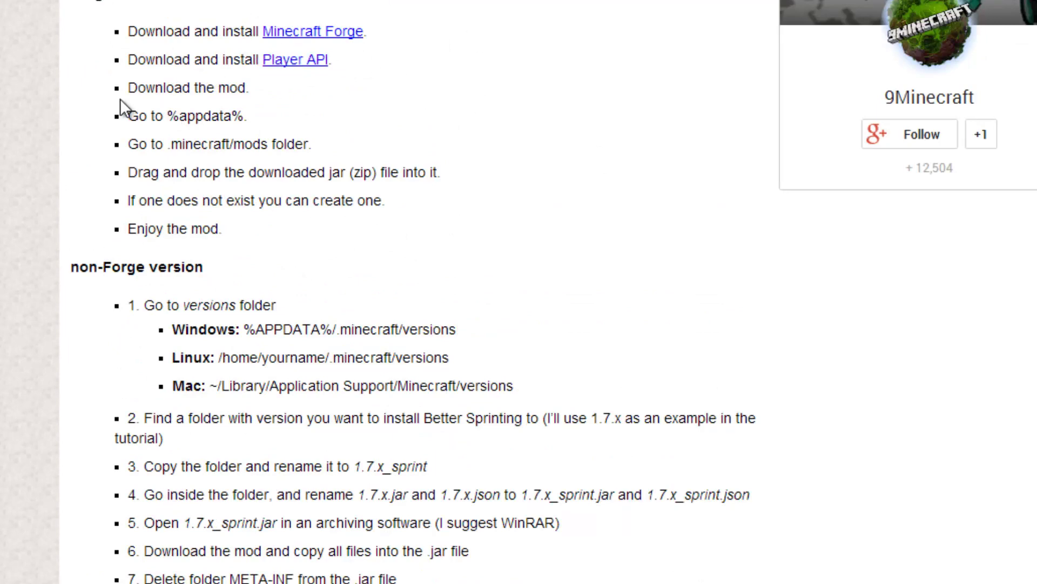
Step: Download the Vanilla 1.7.10 version of the mod, place the zip file on the desktop and clear the browser window away
scroll(452, 143, "down", 15)
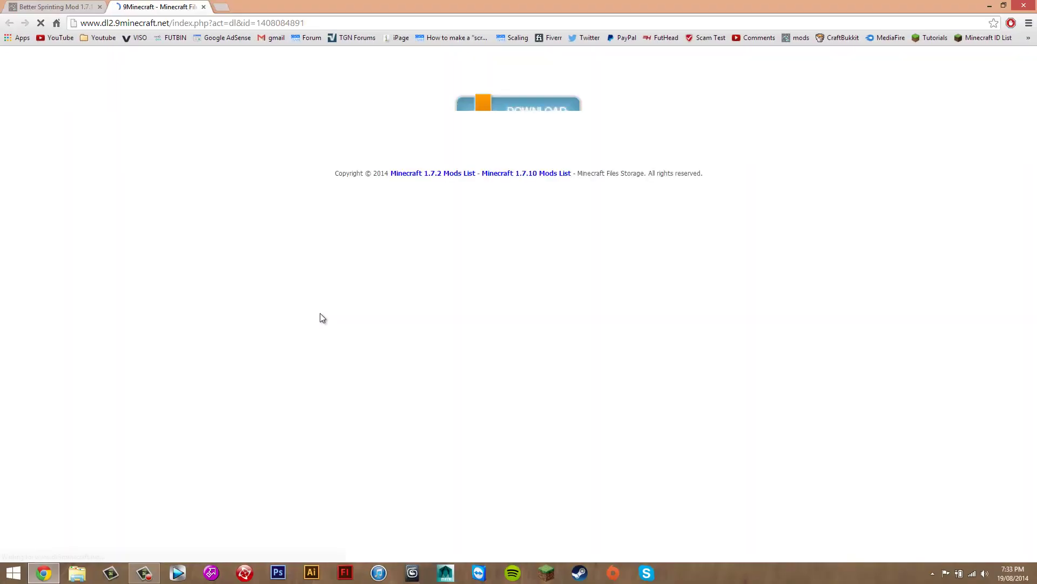
left_click(490, 115)
key("super+Left")
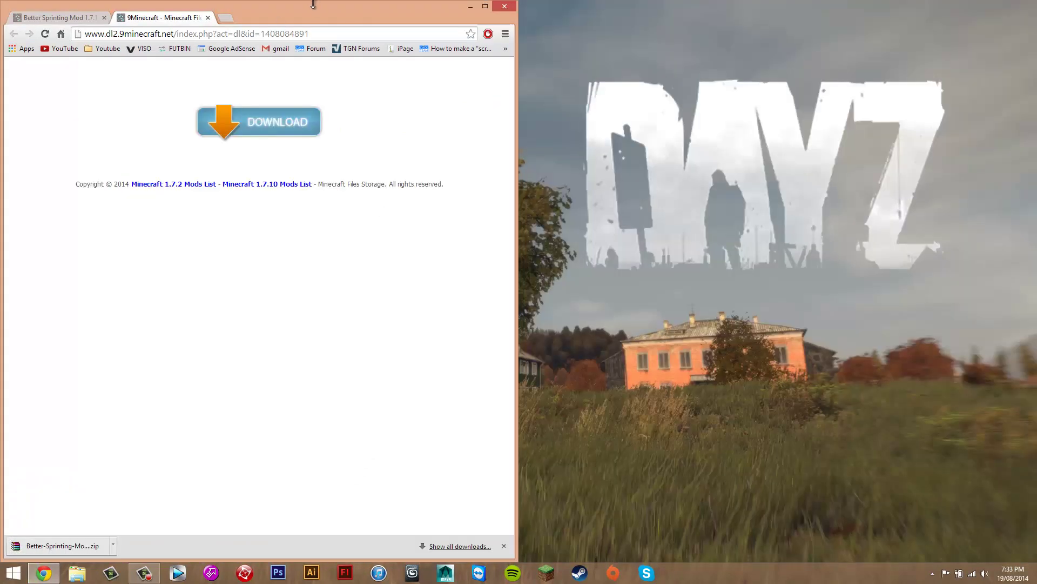
mouse_move(313, 4)
left_mouse_down()
mouse_move(313, 65)
mouse_move(313, 1)
left_mouse_up()
left_click_drag(49, 546, 683, 204)
left_click_drag(430, 12, 362, 11)
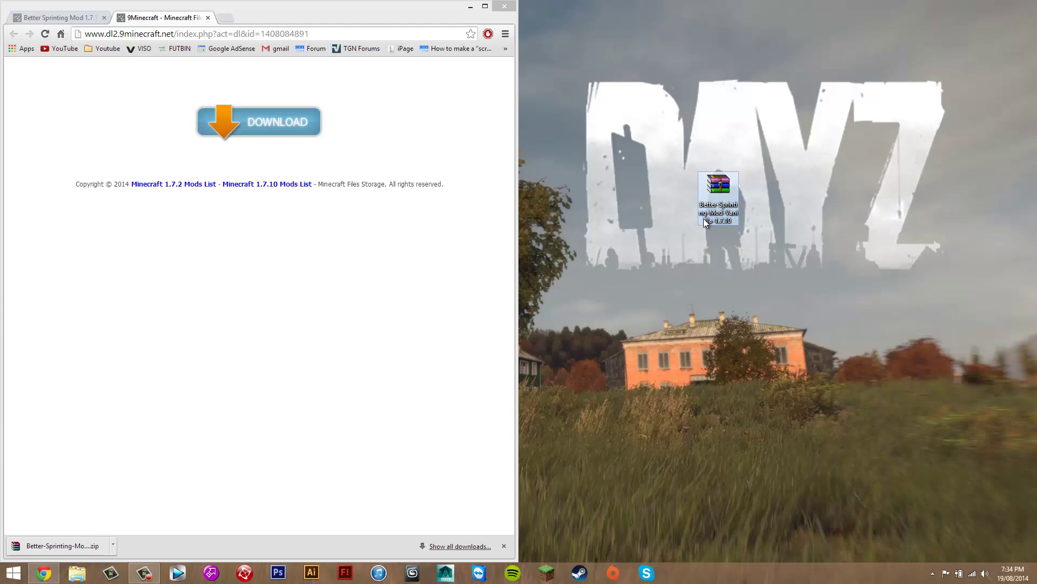
left_click(653, 178)
left_click(387, 2)
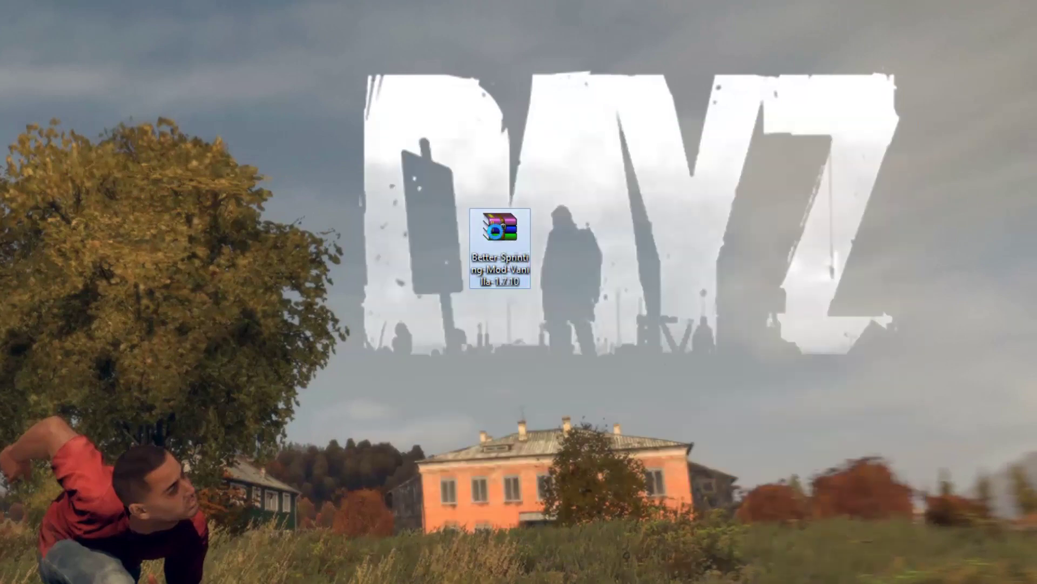
Step: Open the Better Sprinting zip with WinRAR archiver, keeping it as the app for all .zip files, and minimize the archive window
right_click(494, 232)
mouse_move(558, 341)
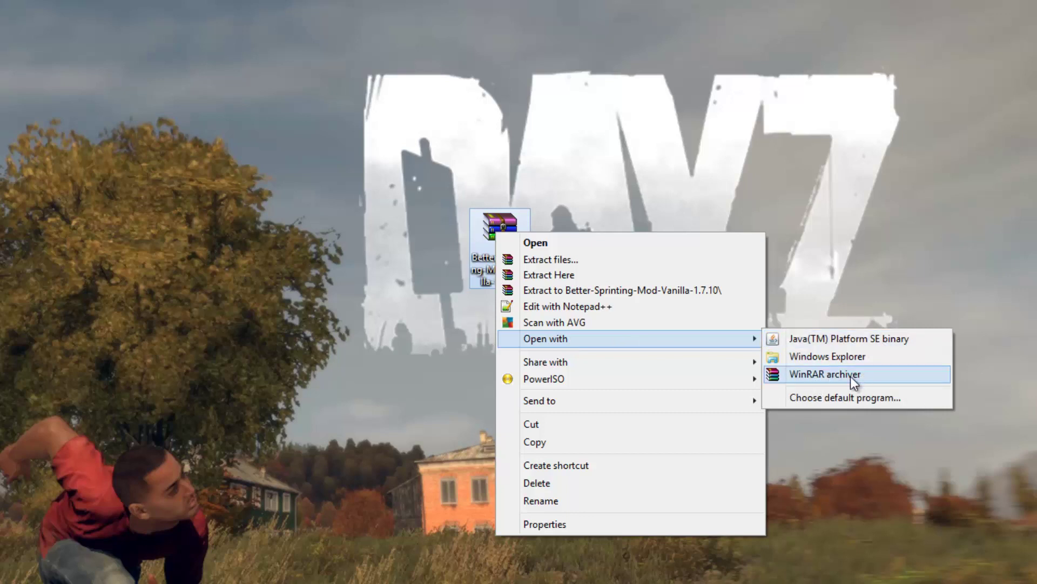
left_click(846, 398)
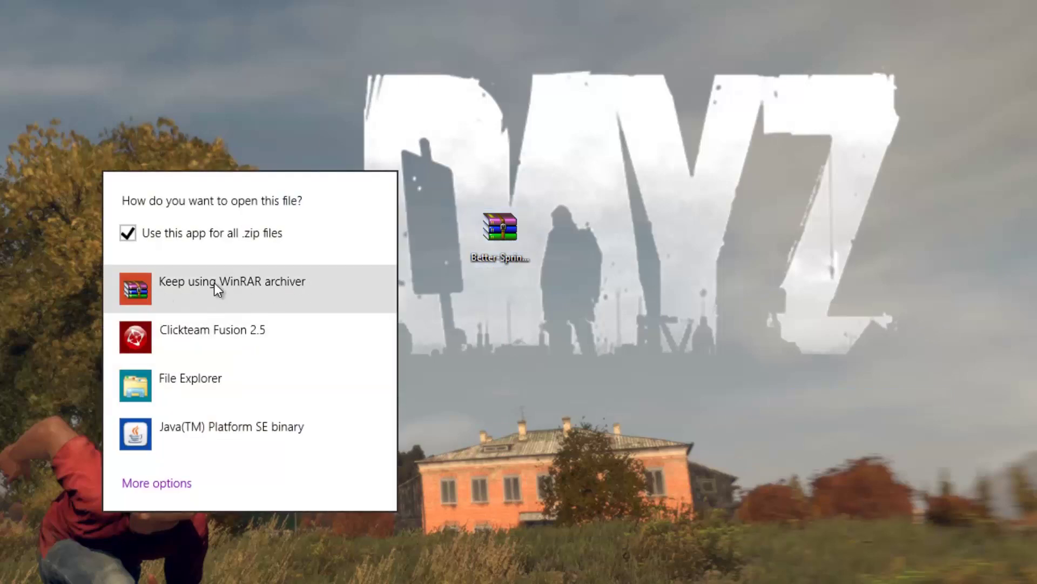
left_click(151, 481)
scroll(246, 511, "down", 10)
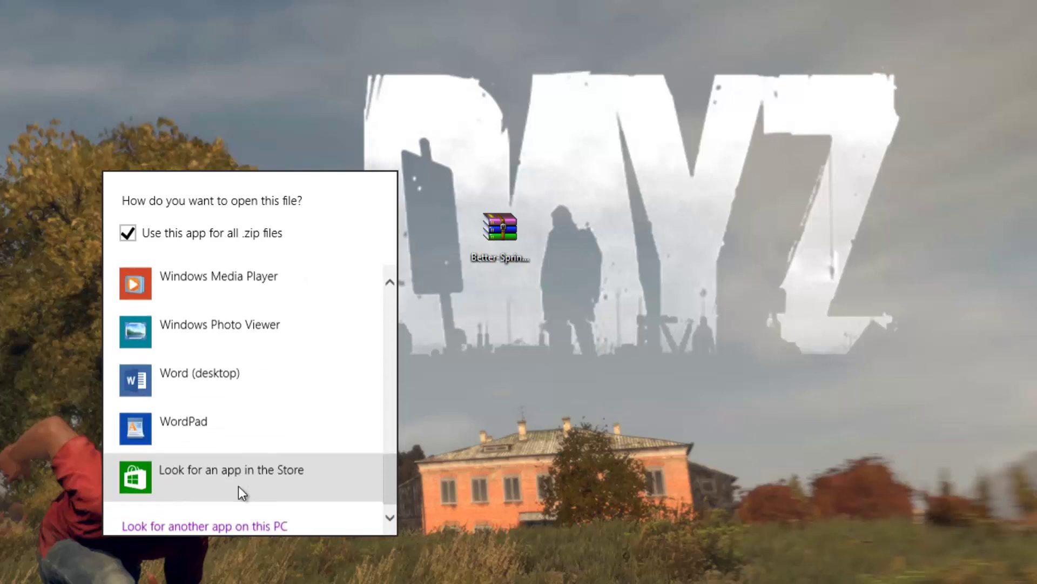
scroll(238, 485, "down", 1)
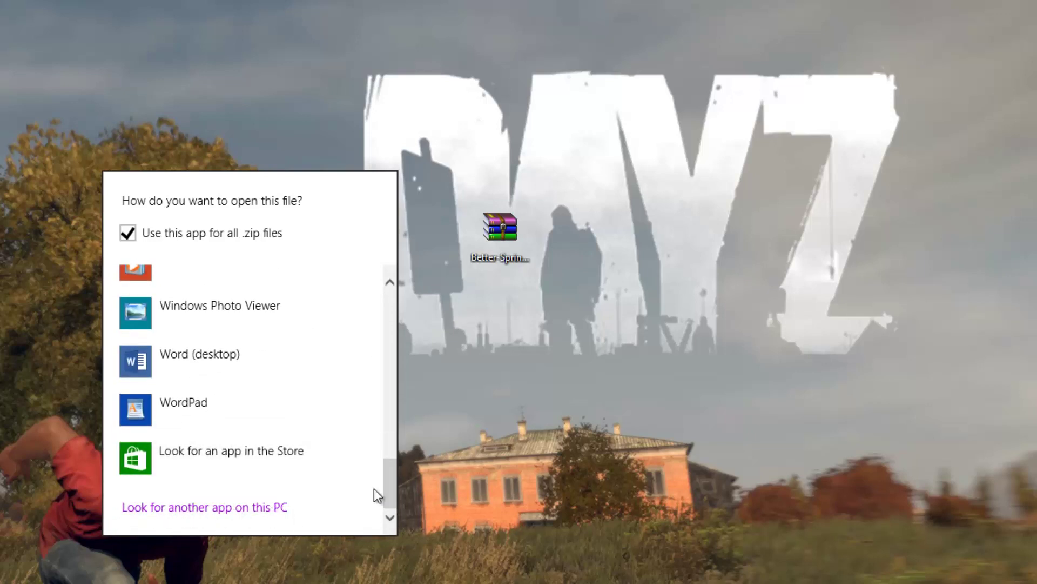
scroll(278, 508, "up", 10)
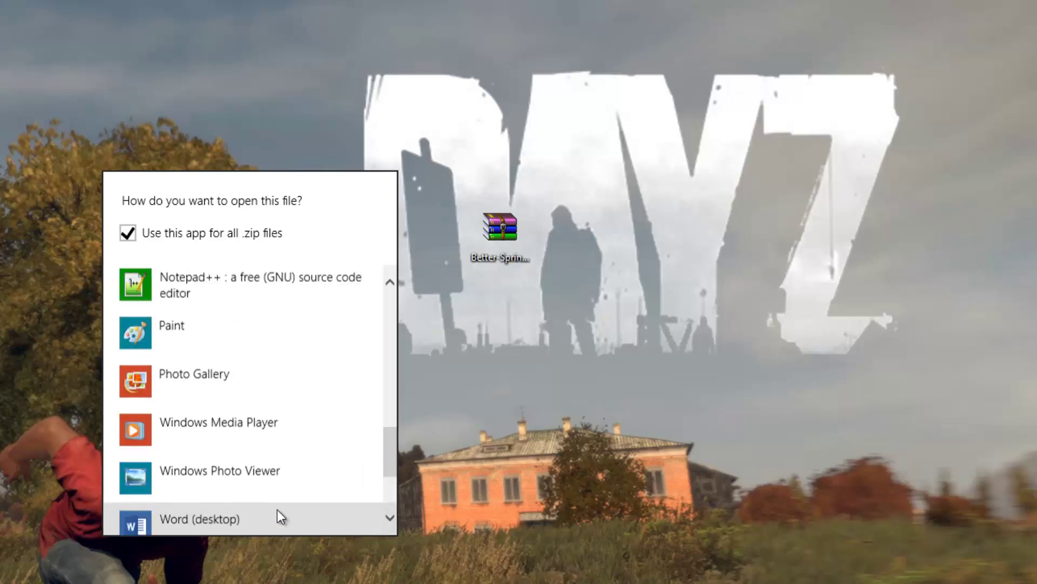
scroll(340, 466, "up", 5)
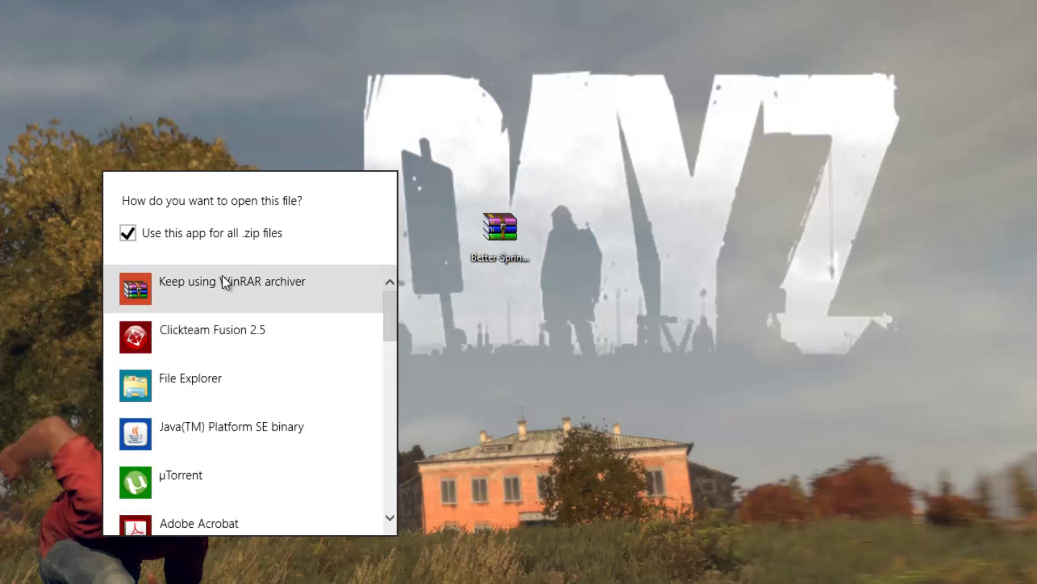
left_click(241, 298)
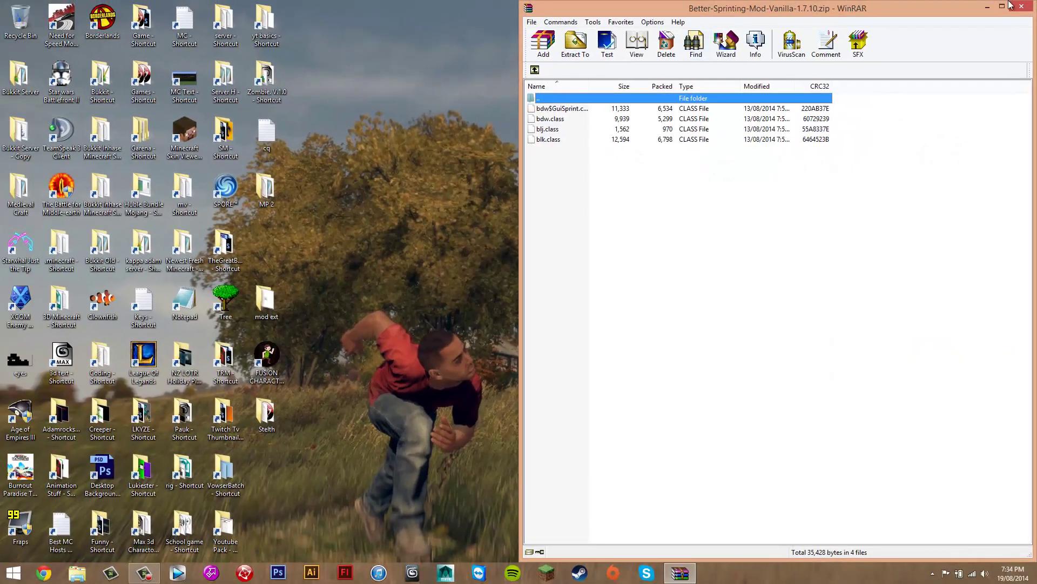
left_click(987, 7)
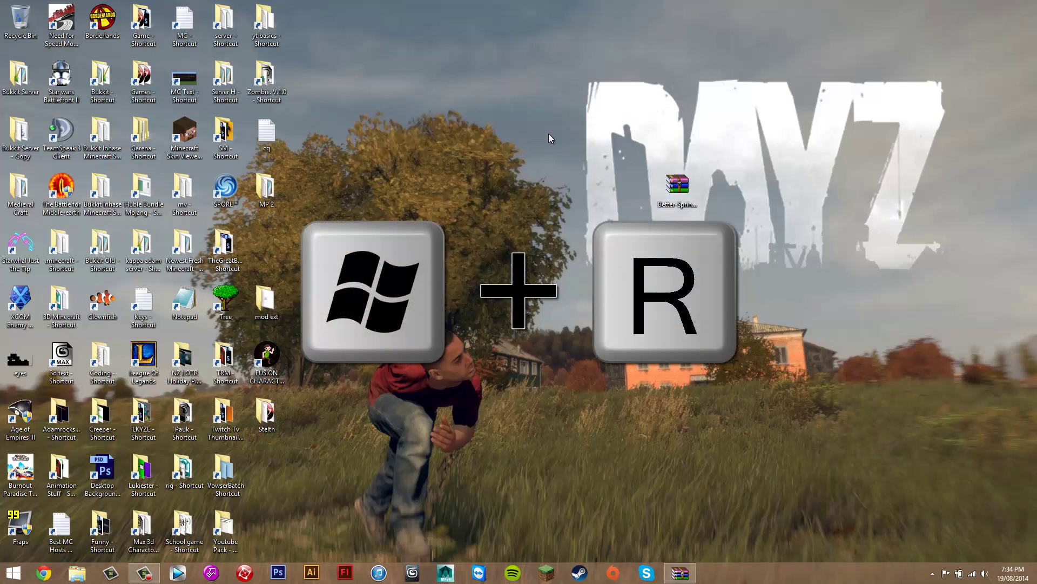
Step: Open the %appdata% folder through the Windows Run dialog
key("super+r")
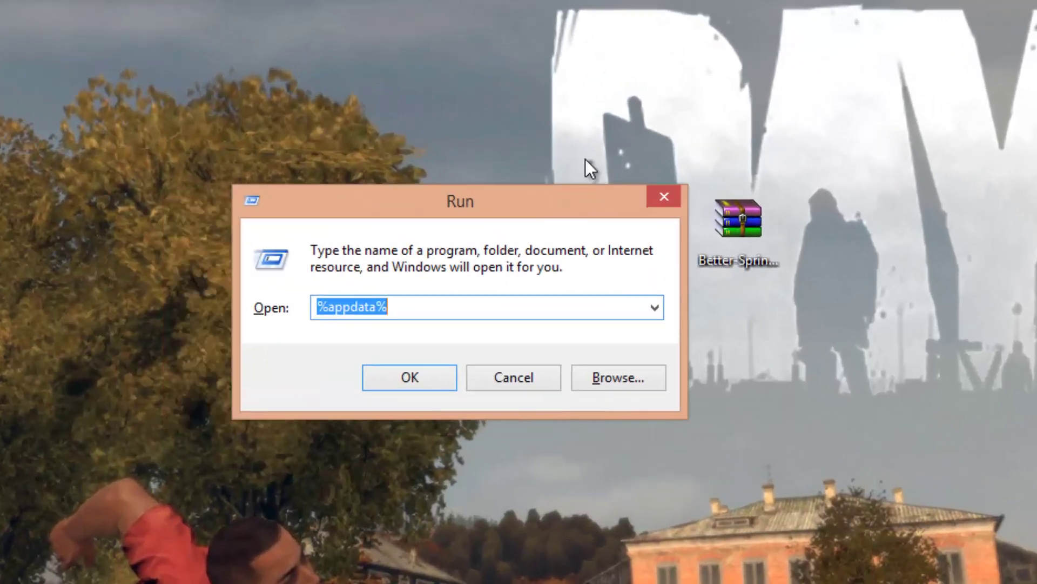
left_click(319, 291)
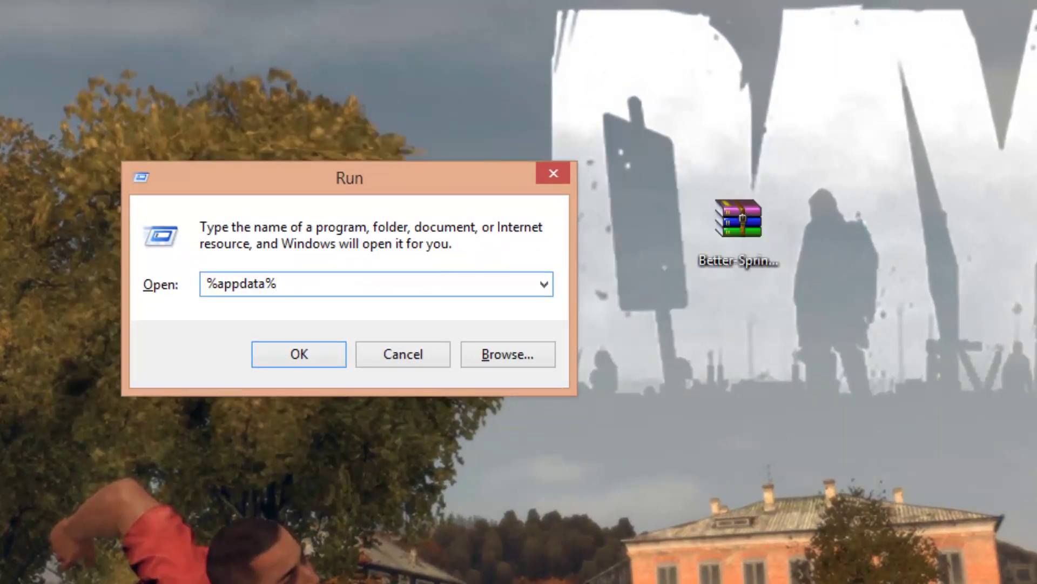
key("ctrl+a")
key("BackSpace")
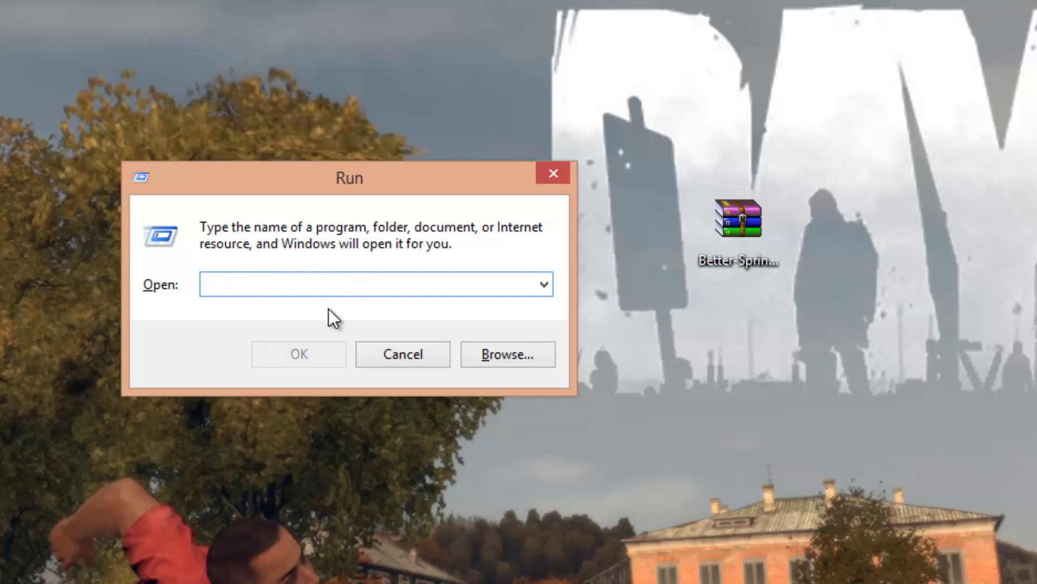
type("%appd")
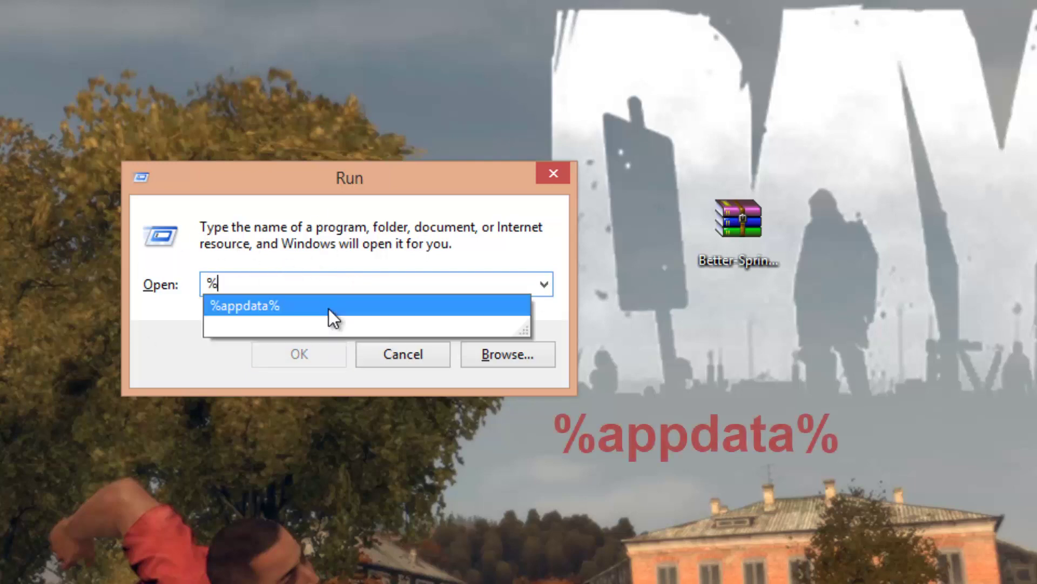
type("ata%")
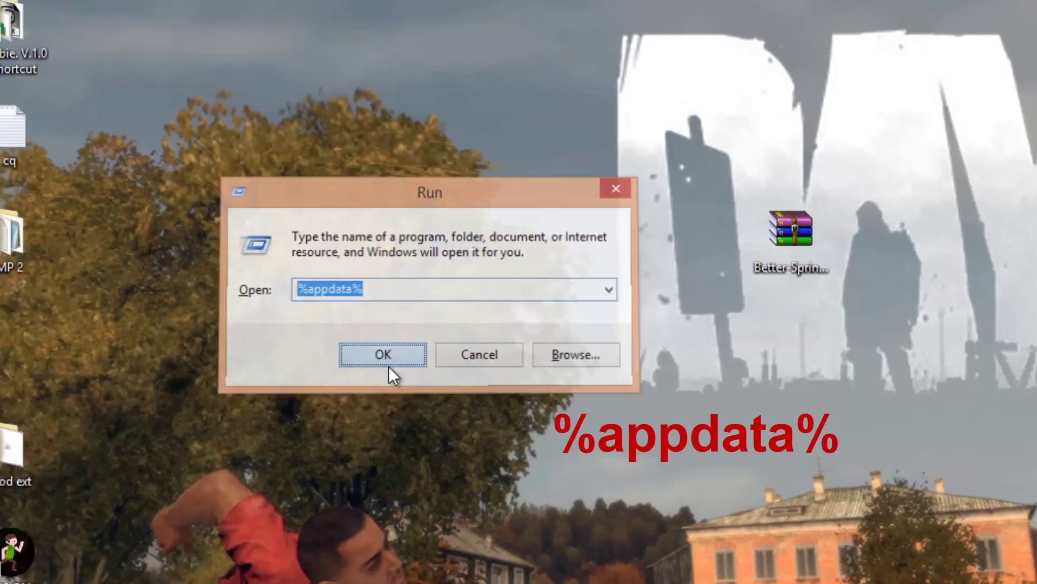
left_click(299, 354)
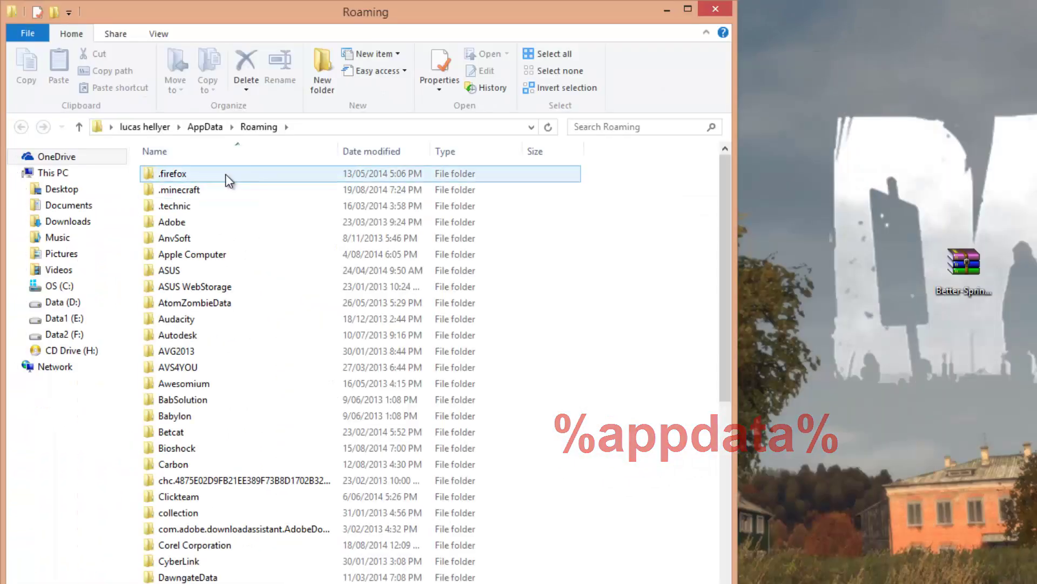
Step: Go to the versions folder inside .minecraft
left_click(227, 190)
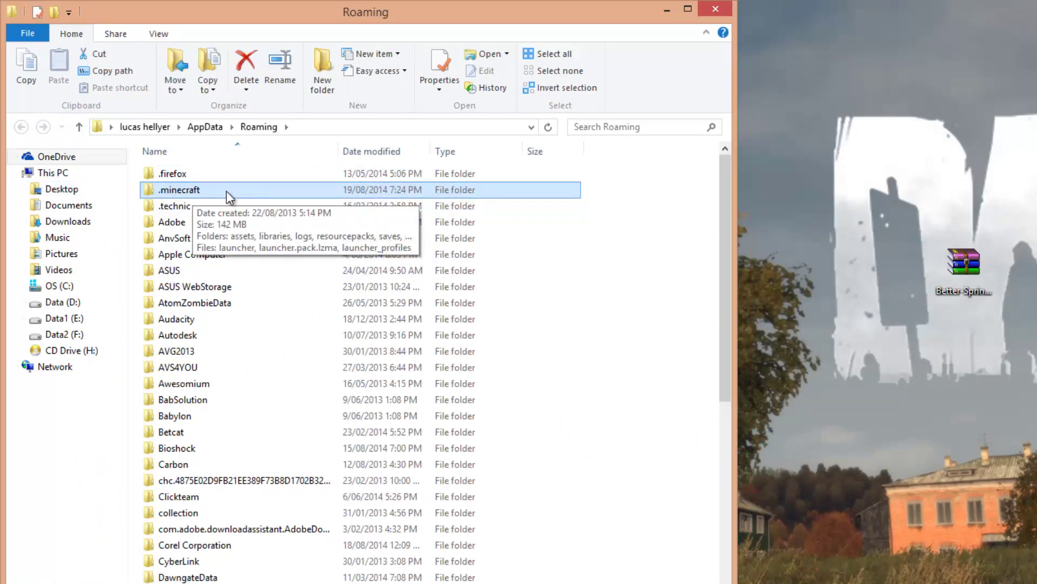
double_click(181, 192)
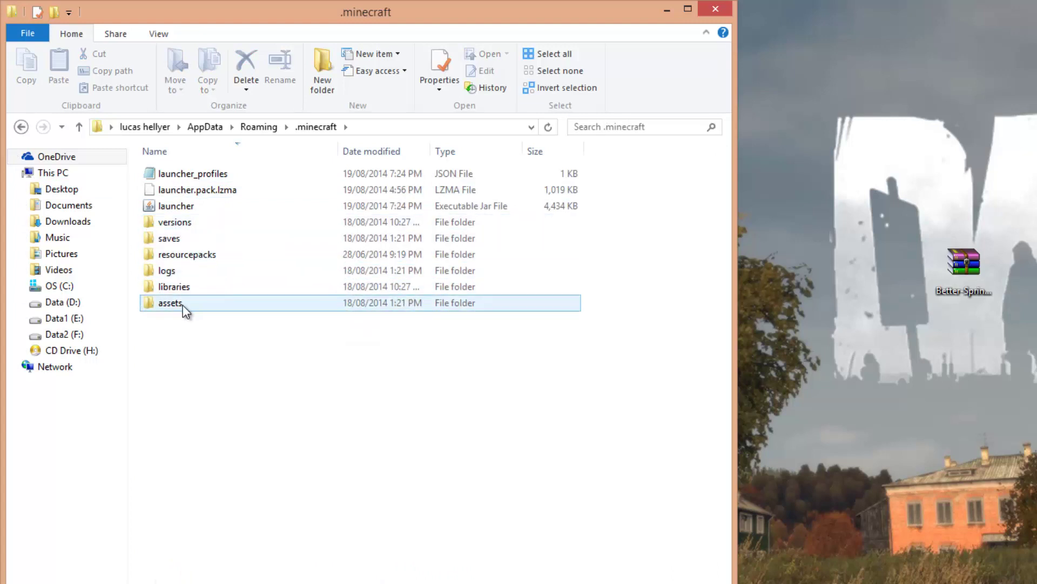
double_click(170, 222)
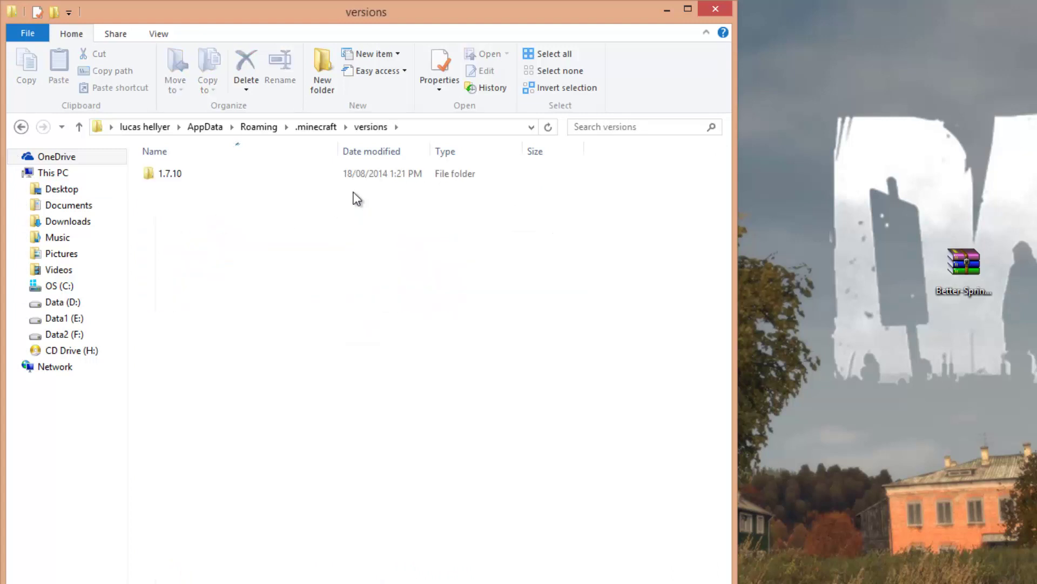
left_click(169, 180)
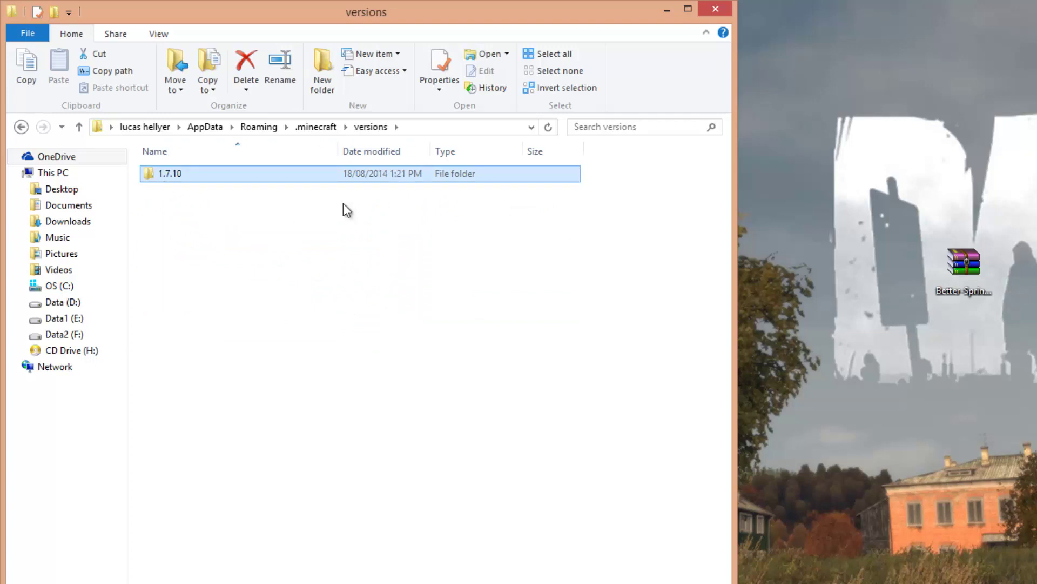
left_click_drag(343, 203, 528, 215)
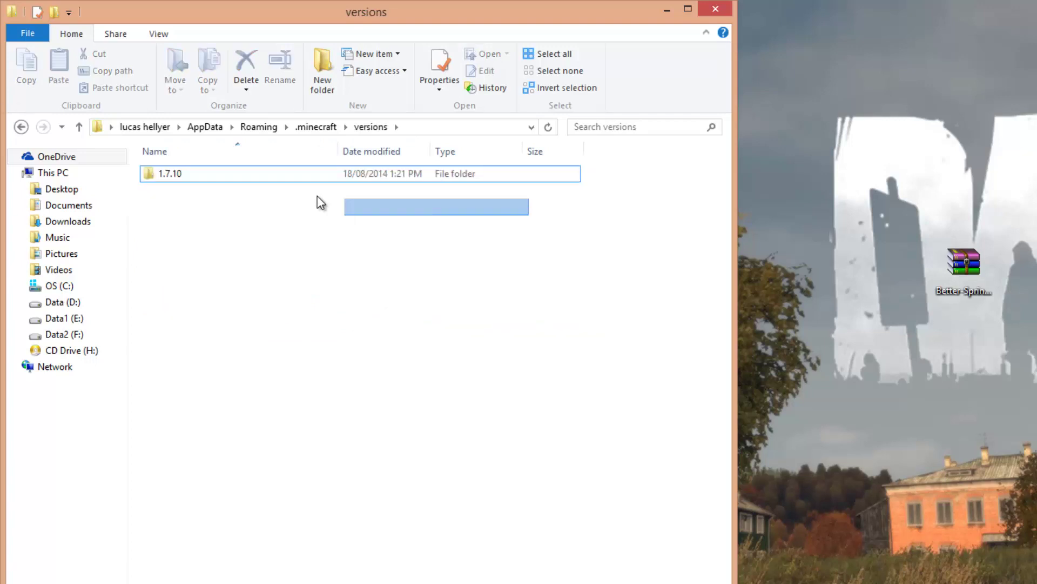
left_click(184, 181)
left_click(605, 206)
left_click_drag(644, 210, 388, 217)
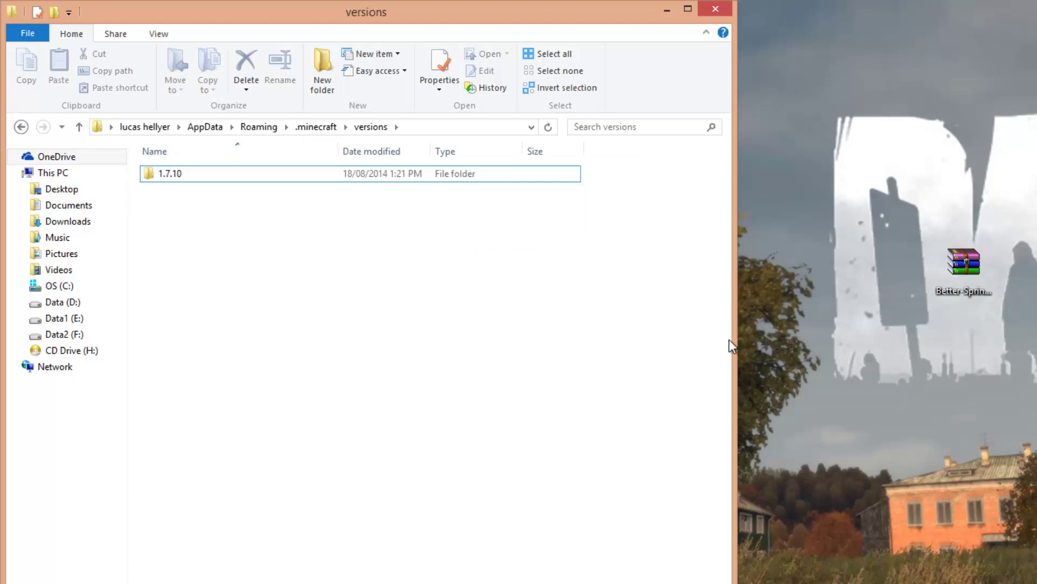
left_click_drag(637, 236, 370, 245)
Step: Copy the 1.7.10 folder and paste the duplicate into the same versions folder
left_click(168, 174)
right_click(163, 170)
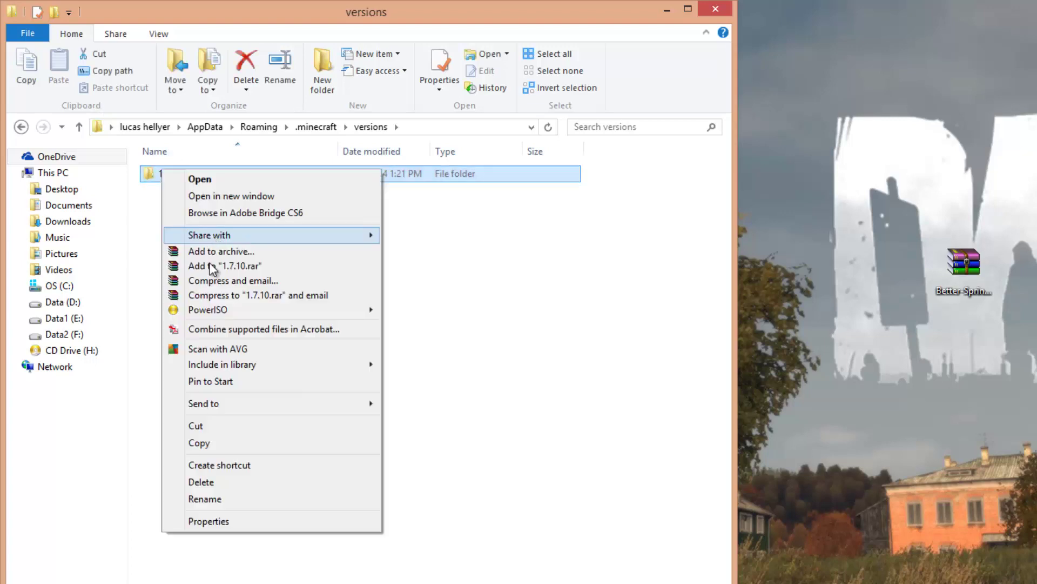
left_click(192, 442)
right_click(217, 213)
left_click(258, 320)
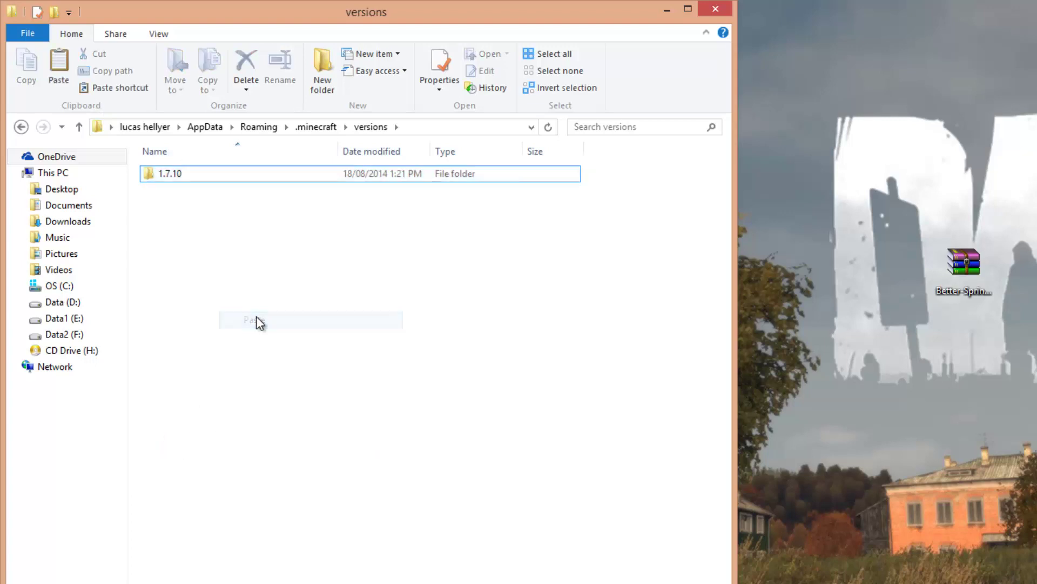
Step: Rename the duplicated 1.7.10 folder in the versions folder as mod
left_click_drag(647, 221, 241, 223)
left_click(174, 194)
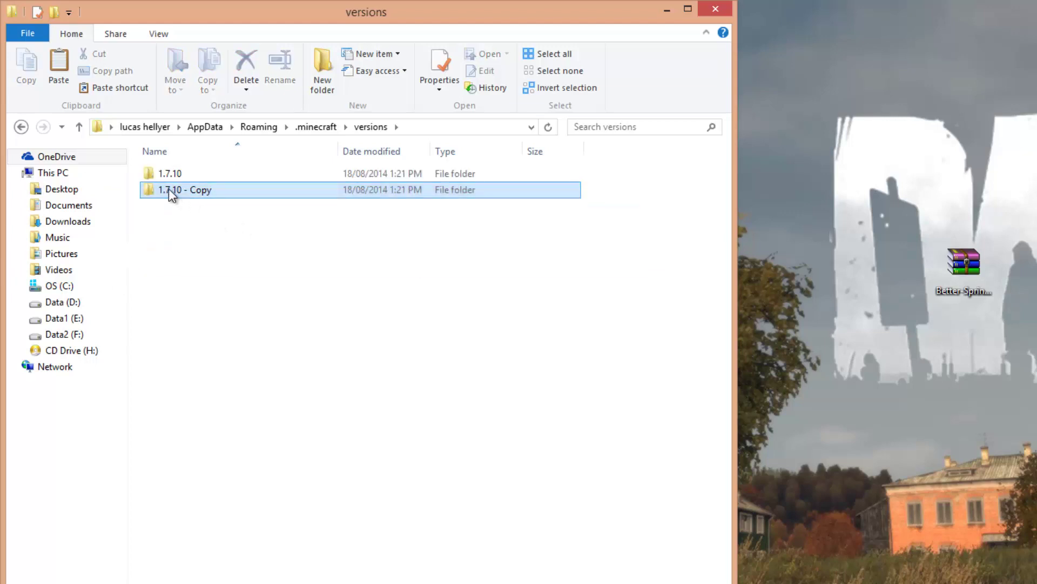
right_click(168, 189)
left_click(273, 216)
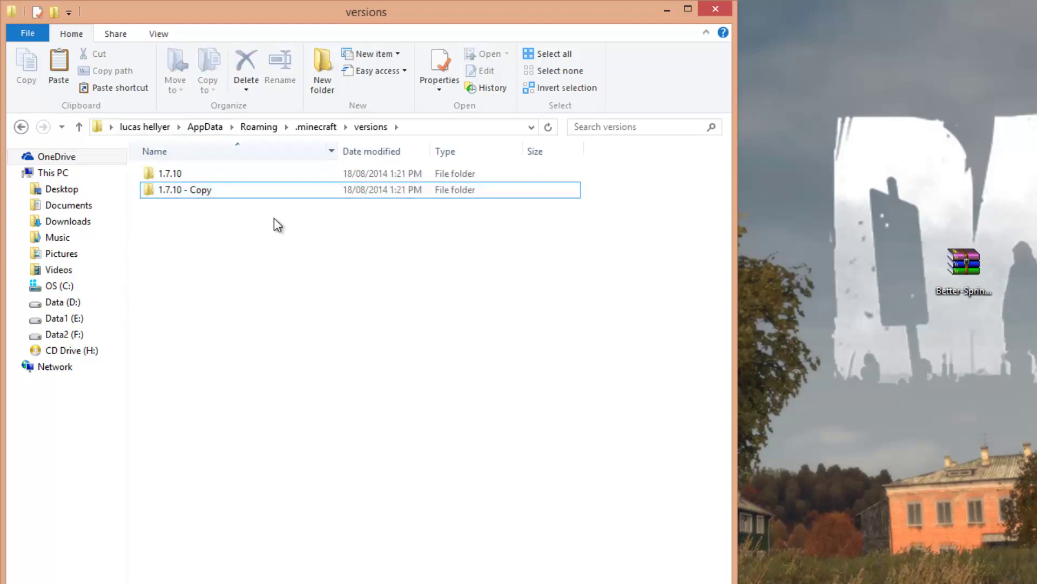
right_click(175, 190)
left_click(212, 539)
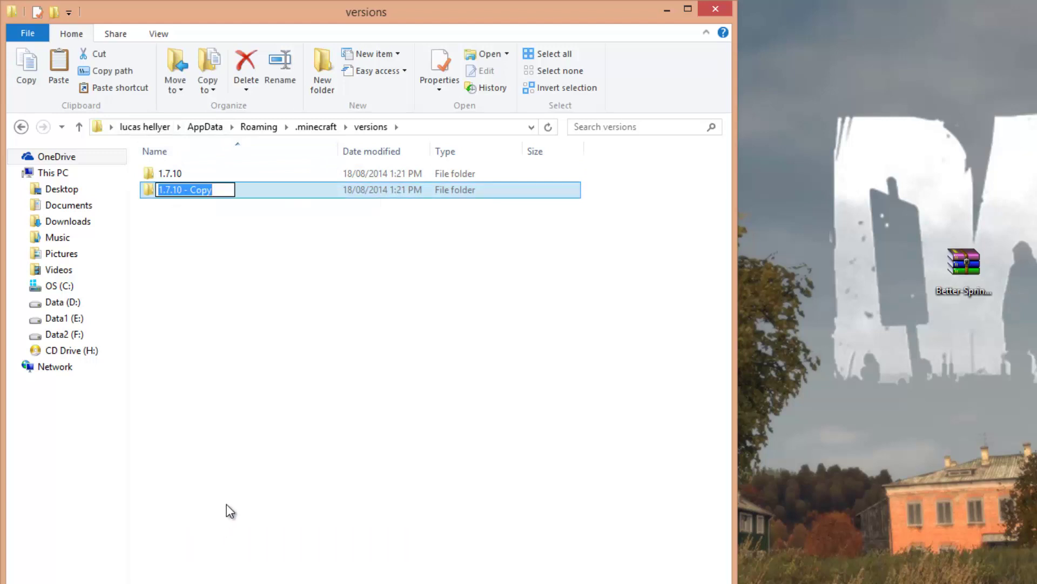
type("mod")
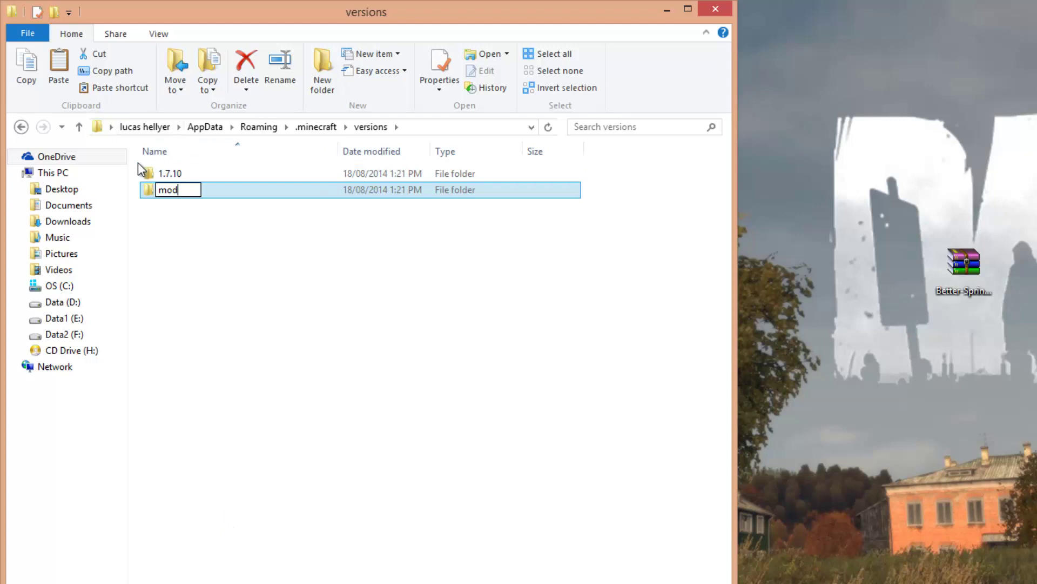
key("Return")
left_click(268, 211)
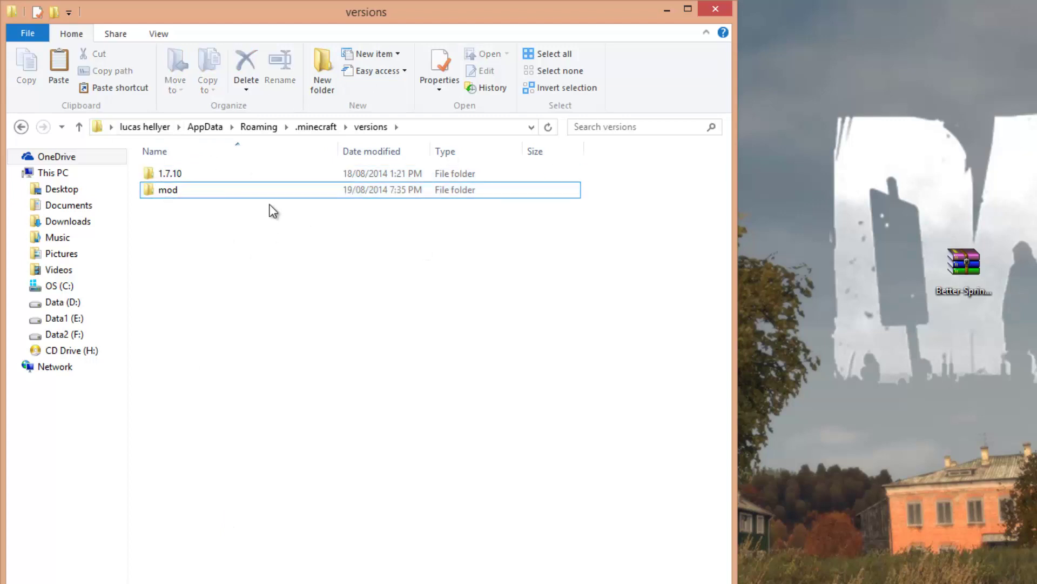
Step: Go into the mod folder and rename both the 1.7.10 jar and JSON files as mod
left_click(252, 195)
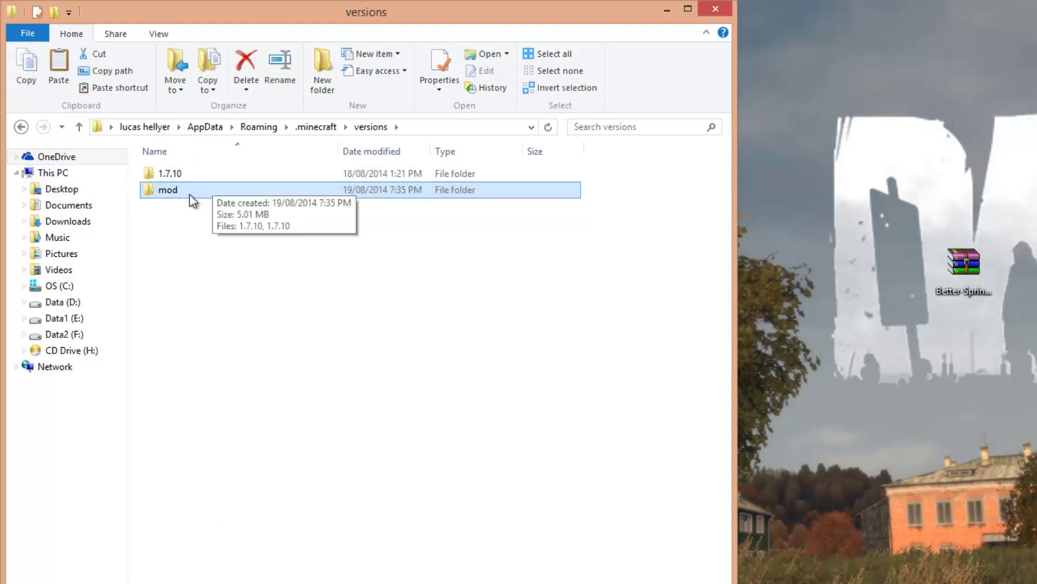
double_click(172, 189)
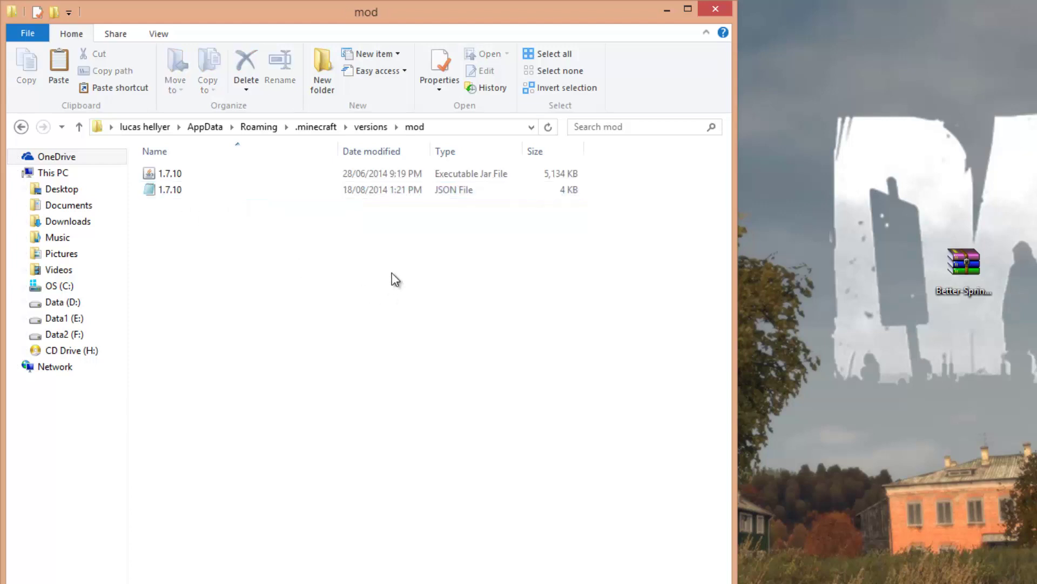
left_click_drag(479, 250, 233, 158)
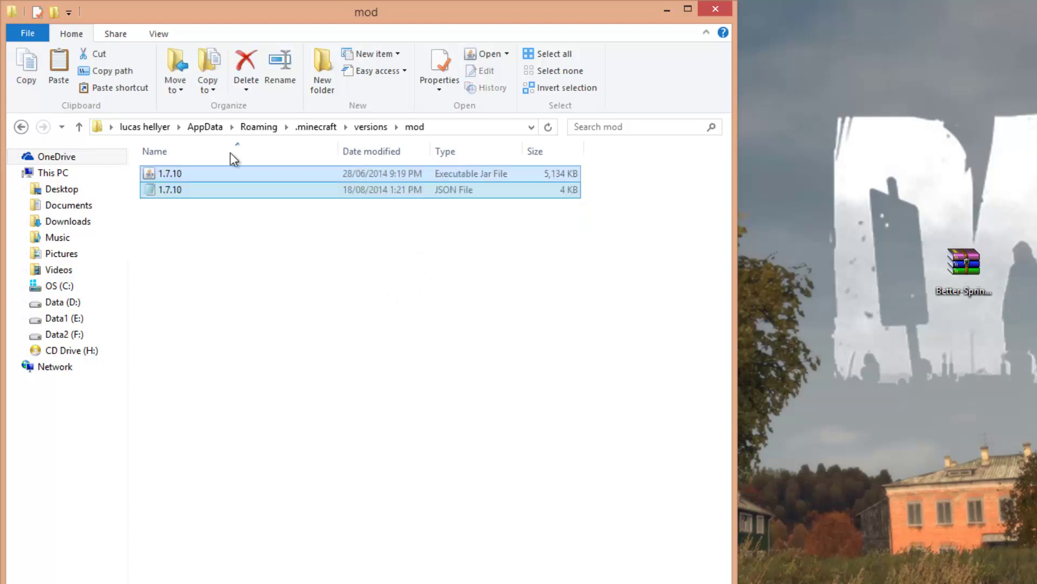
left_click(216, 248)
left_click_drag(307, 260, 203, 170)
right_click(171, 187)
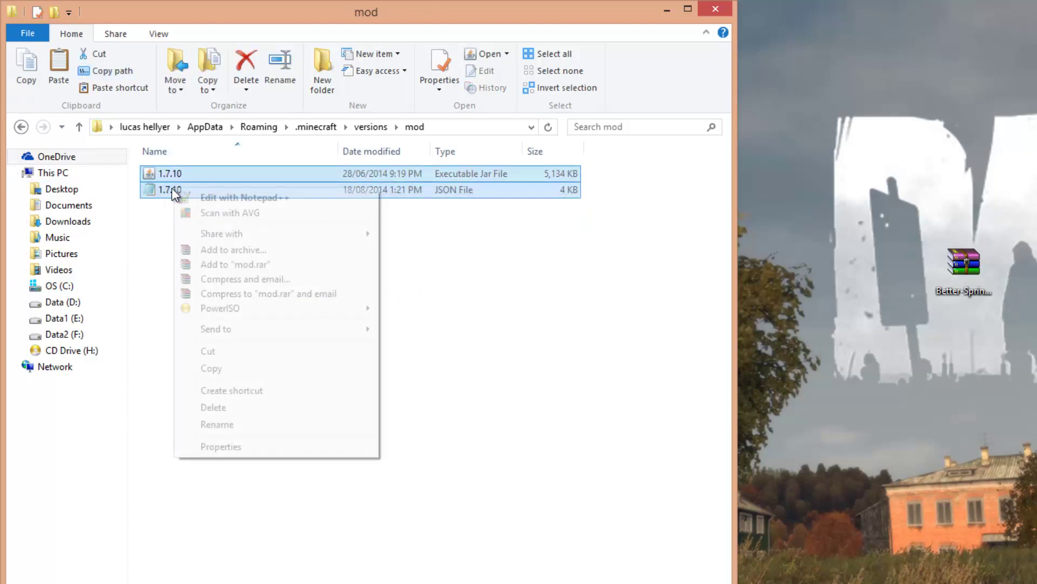
left_click(208, 425)
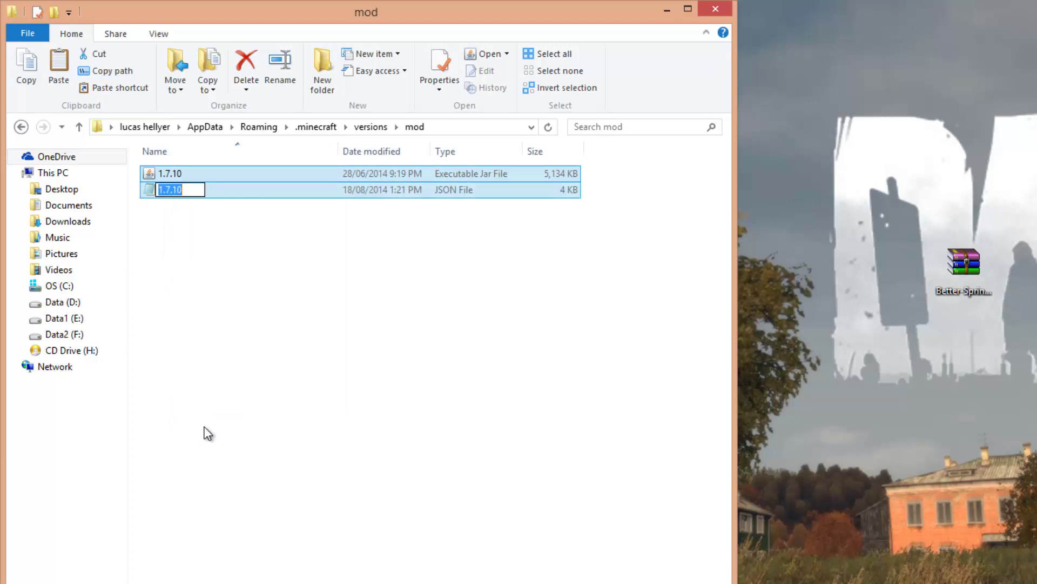
key("BackSpace")
type("mod")
left_click(256, 238)
left_click(319, 192)
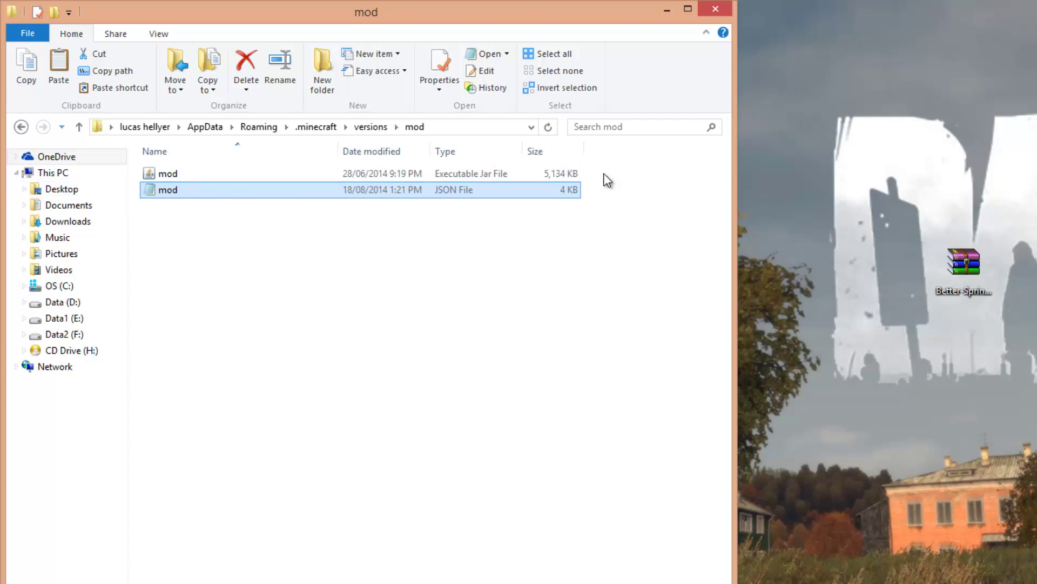
Step: Open the mod JSON file with Notepad, keeping Notepad as the app for all .json files
right_click(159, 187)
mouse_move(271, 265)
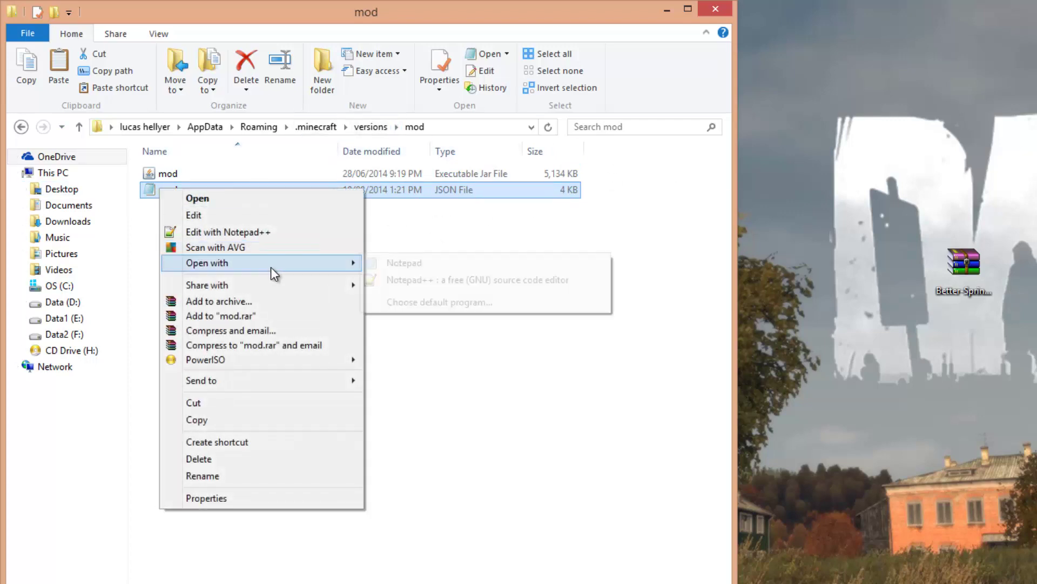
left_click(410, 302)
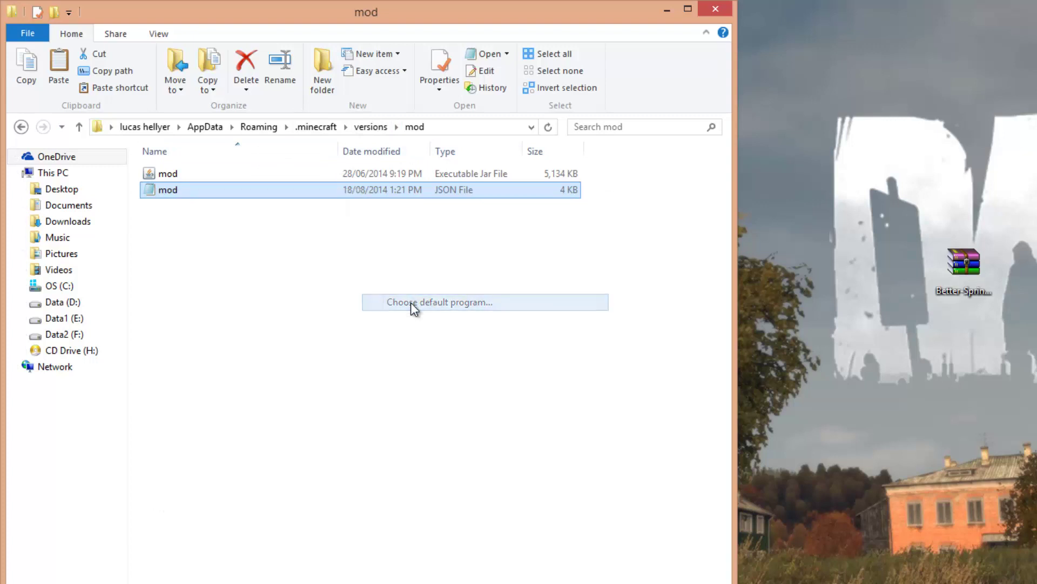
left_click(634, 405)
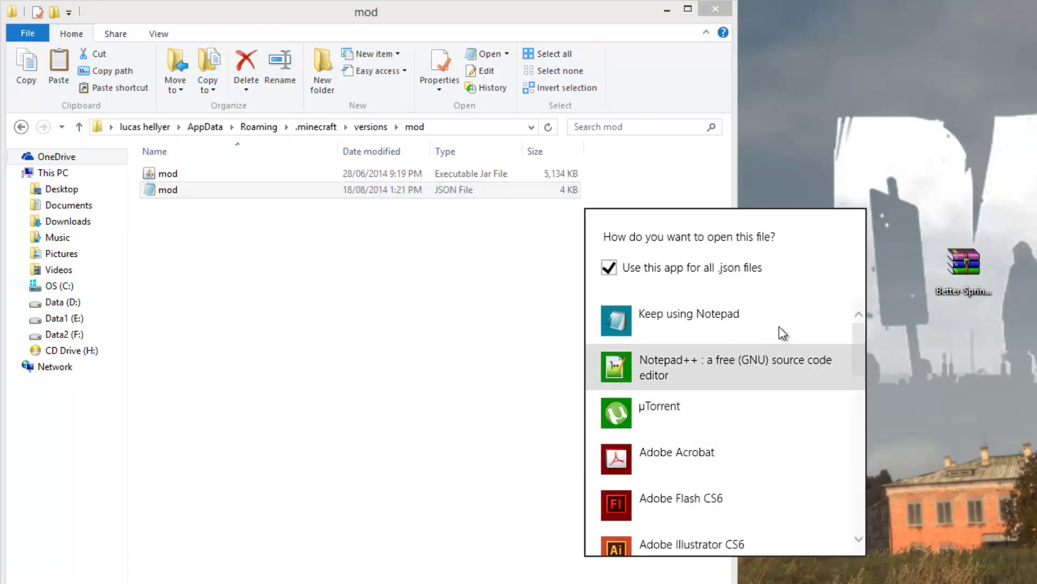
scroll(733, 402, "down", 15)
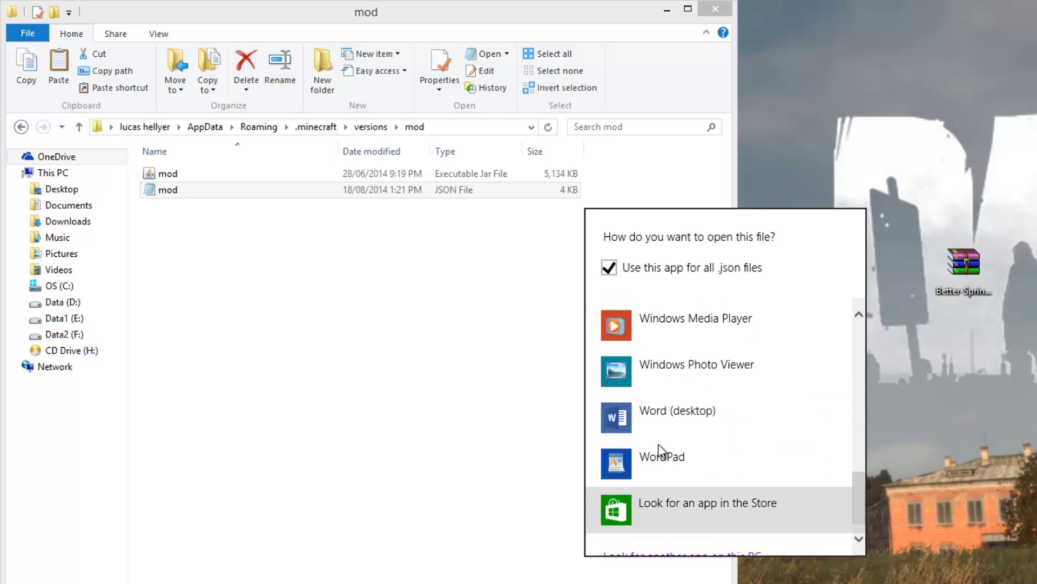
scroll(697, 419, "up", 15)
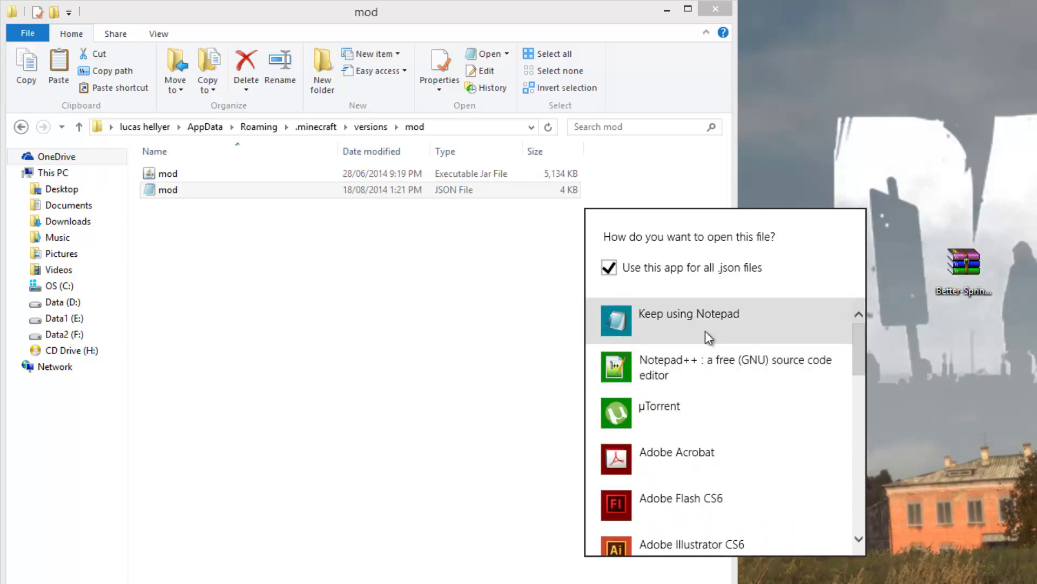
left_click(665, 316)
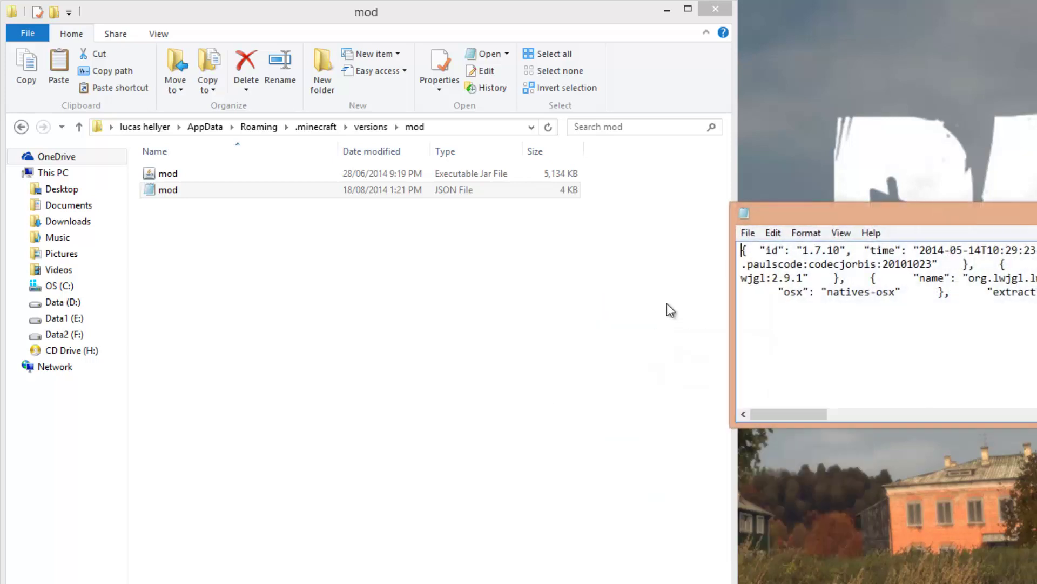
Step: Replace the id value 1.7.10 with mod in the JSON file, save it and close Notepad
left_click_drag(790, 224, 328, 294)
left_click_drag(339, 329, 396, 330)
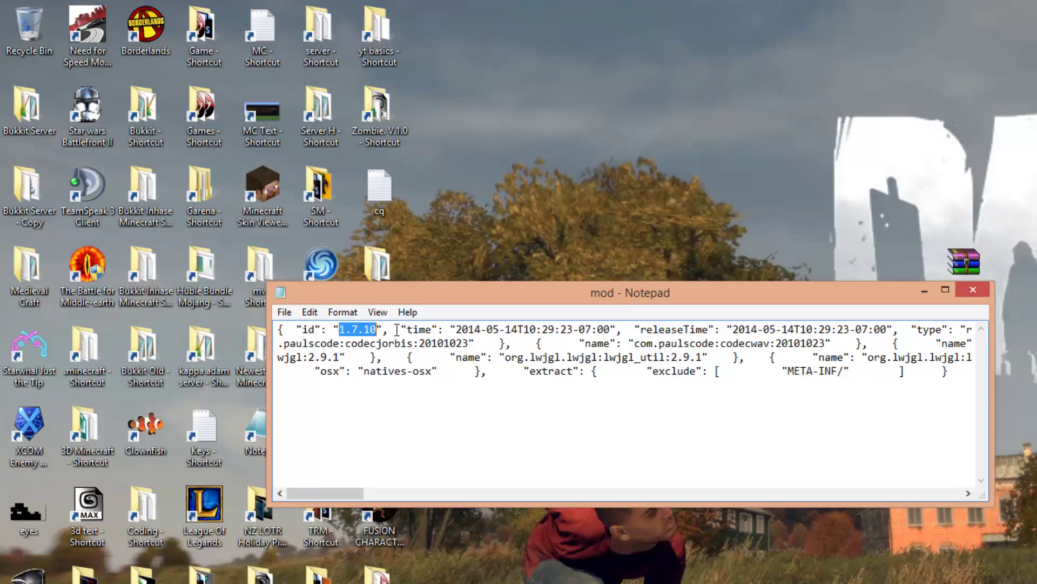
key("BackSpace")
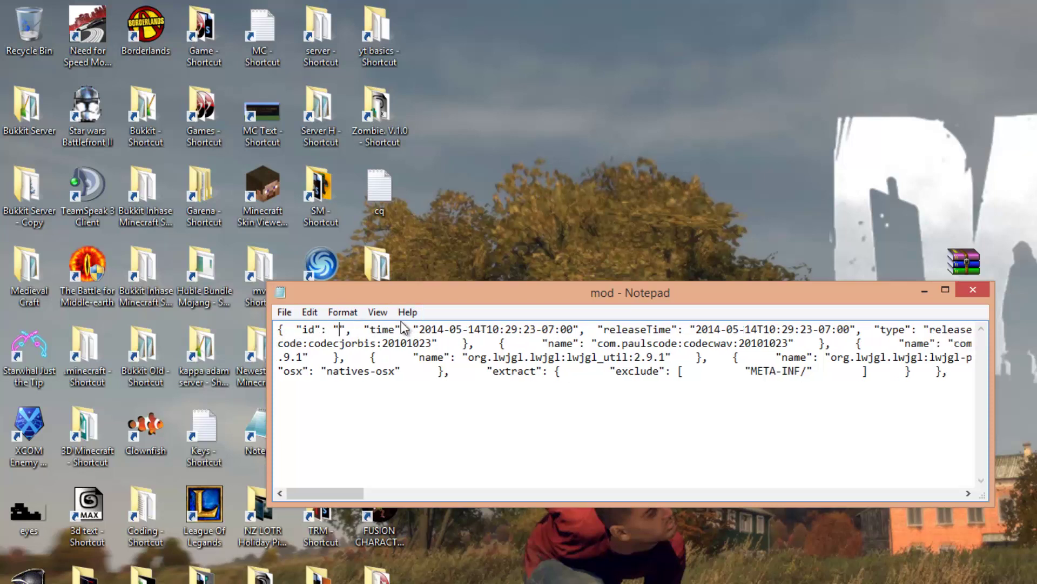
type("mod")
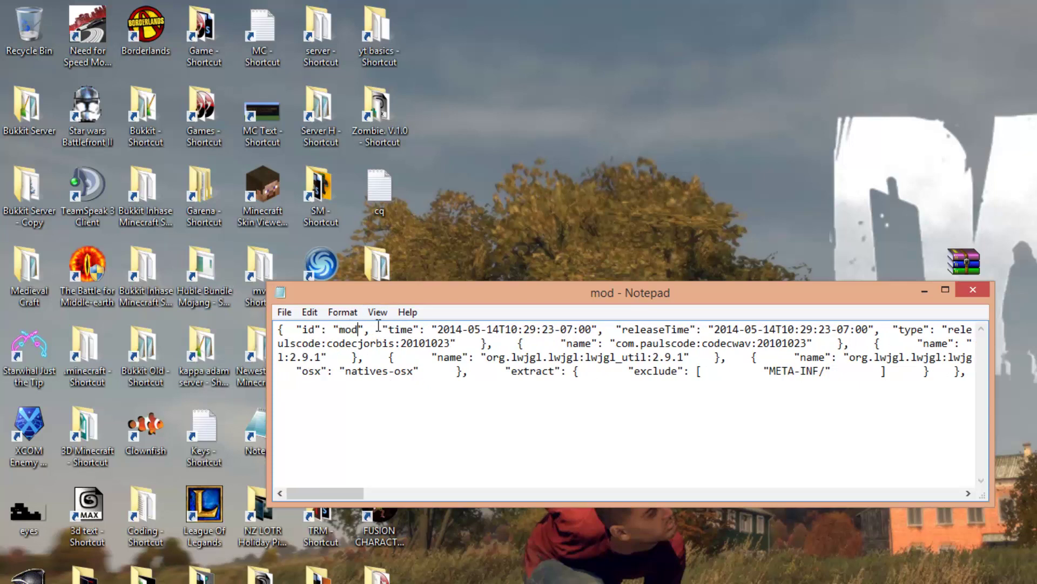
left_click(284, 312)
left_click(292, 363)
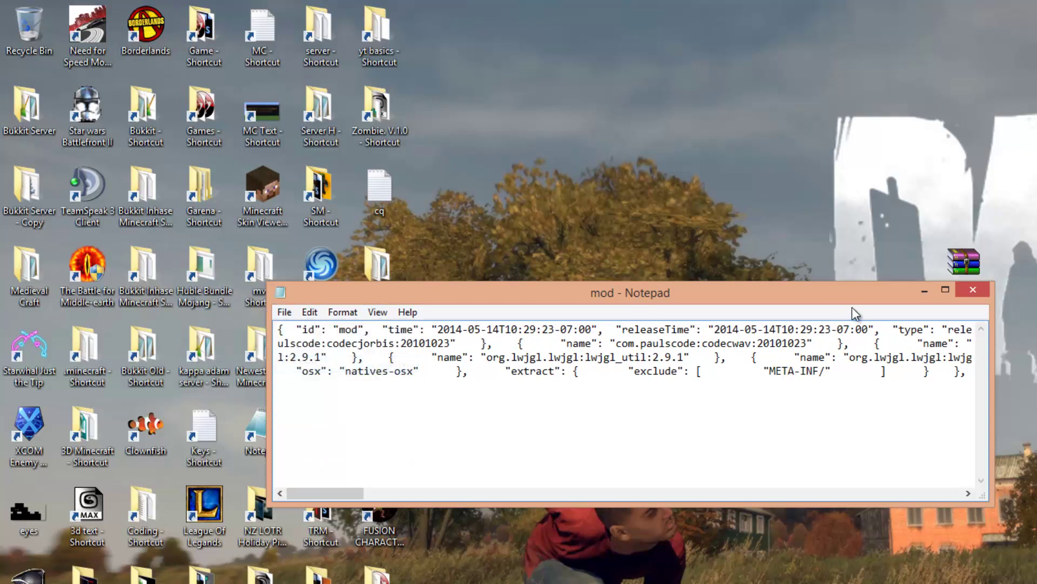
left_click(973, 290)
Step: Switch back to File Explorer and review the versions folder and the two files inside the mod folder
key("alt+Tab")
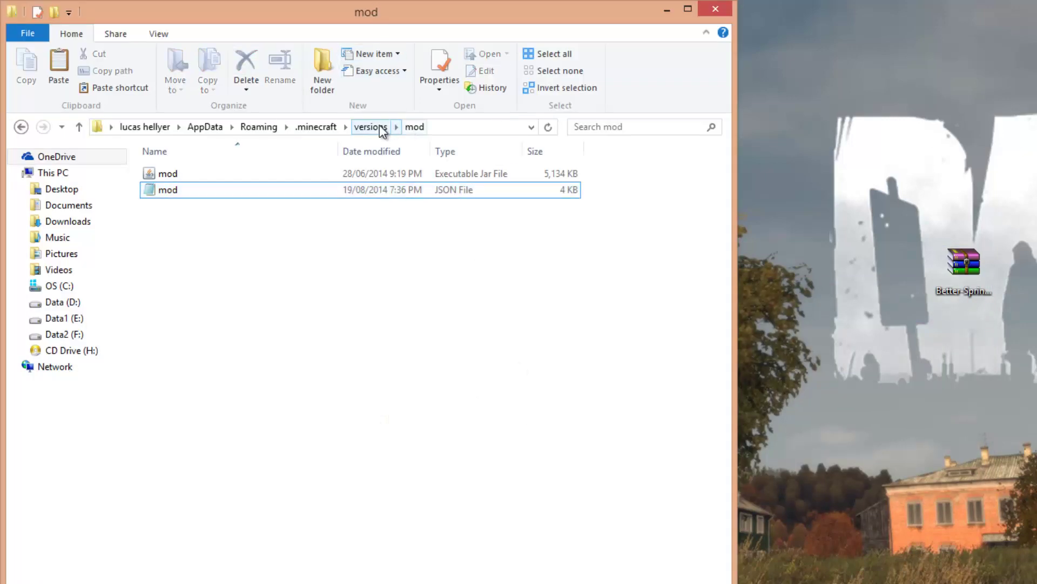
left_click(378, 126)
left_click(180, 173)
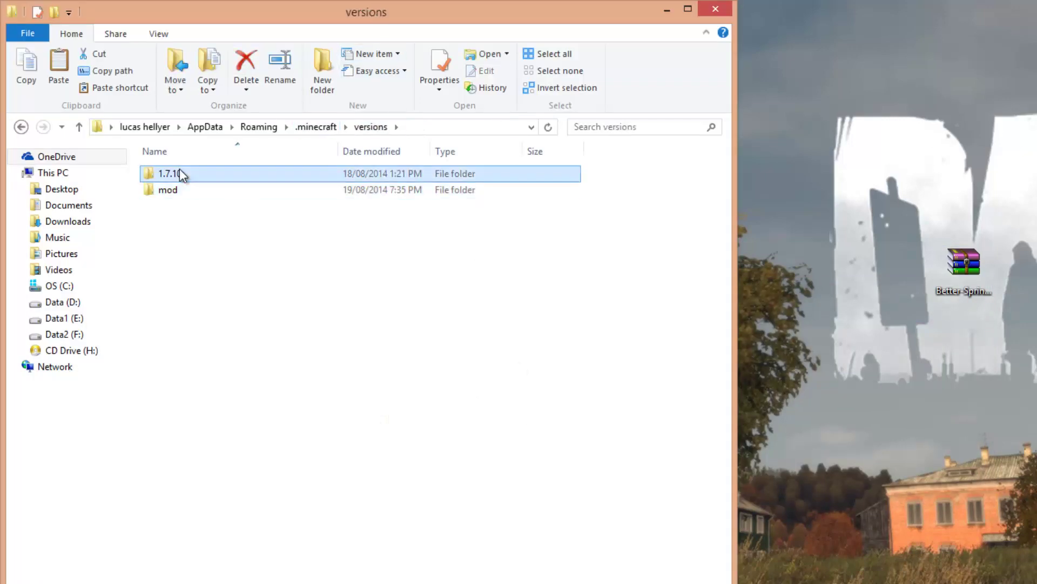
double_click(154, 188)
left_click_drag(573, 258, 130, 160)
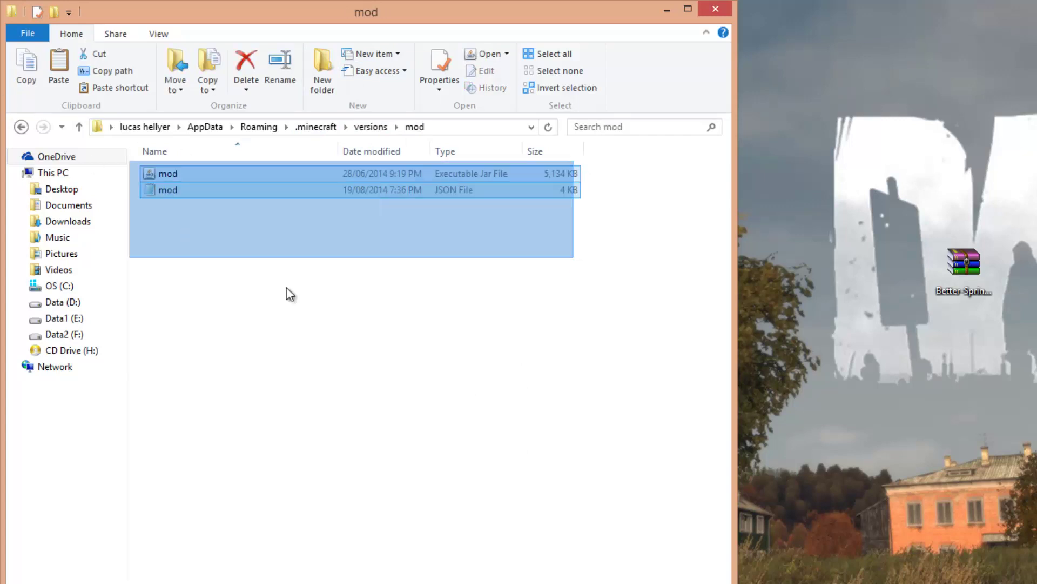
left_click(290, 295)
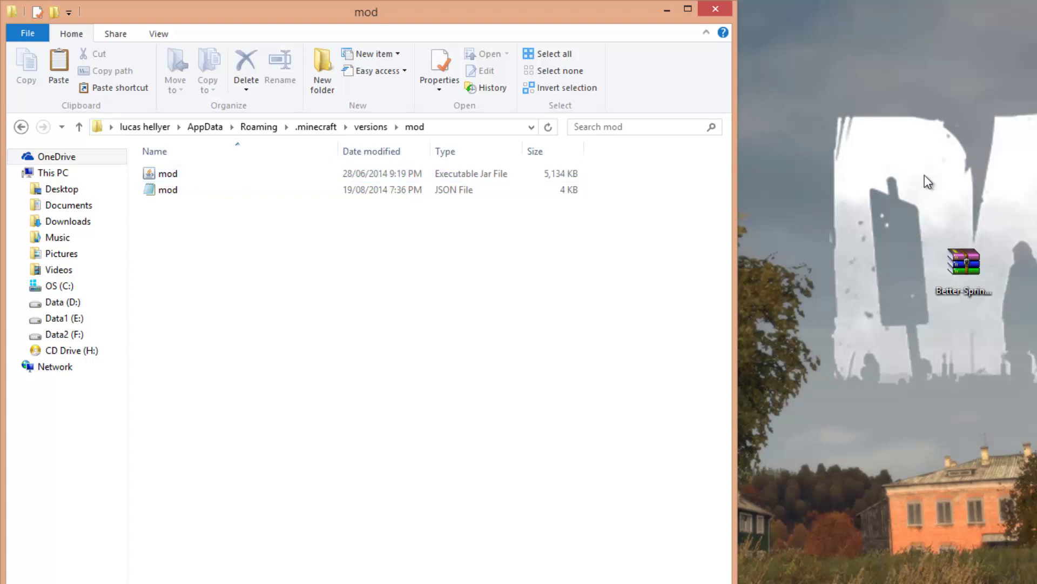
Step: Open the mod executable jar file with WinRAR
left_click(217, 170)
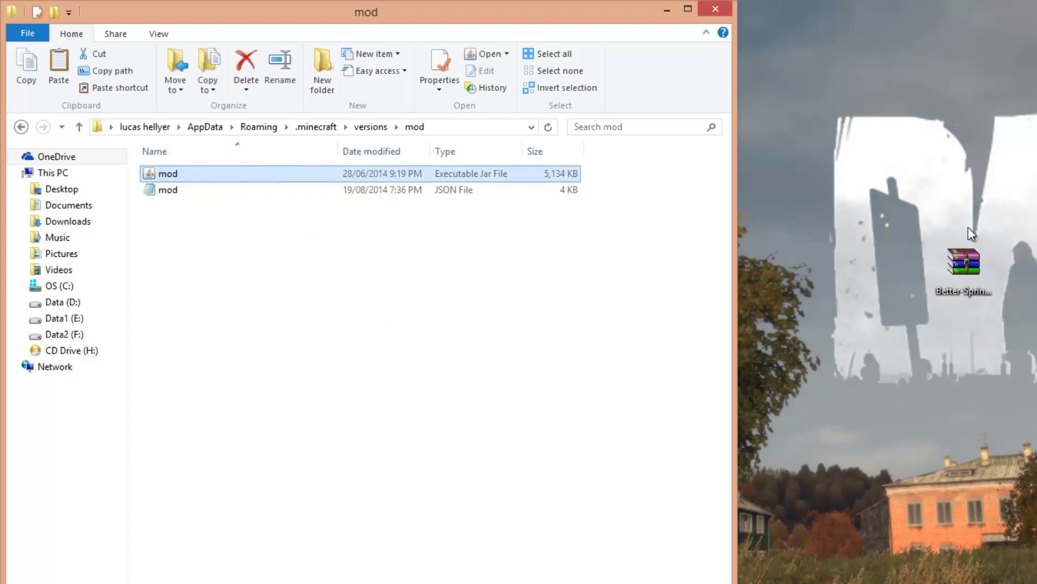
left_click_drag(1029, 173, 951, 438)
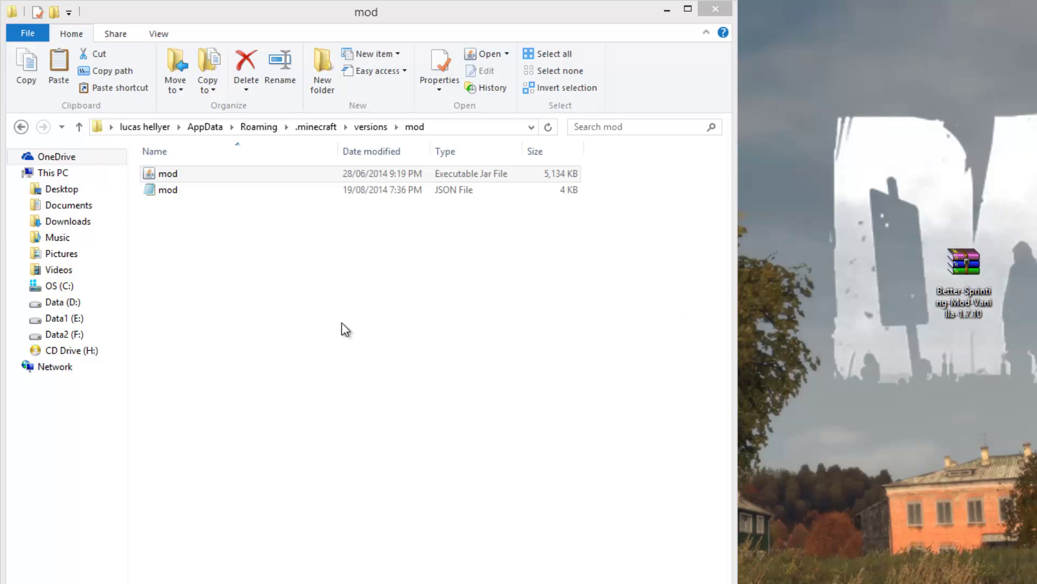
left_click(147, 172)
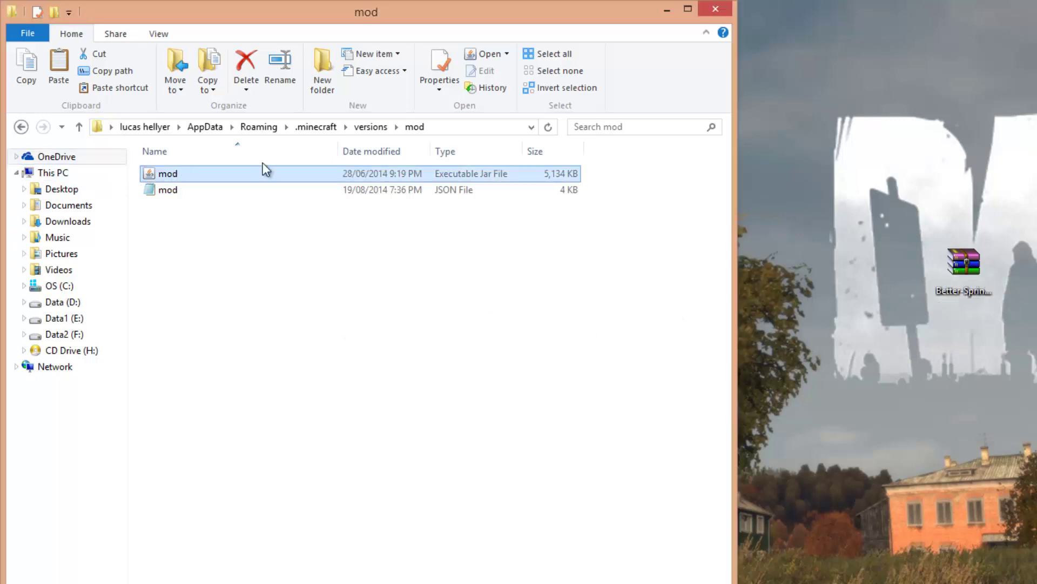
right_click(147, 174)
mouse_move(232, 229)
left_click(338, 268)
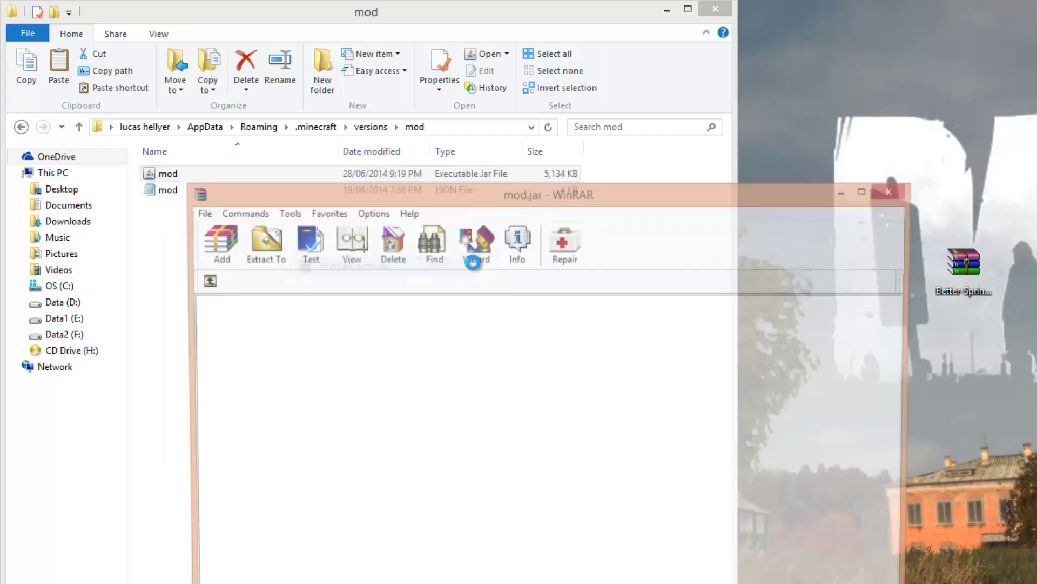
Step: Place the mod.jar archive window on one half of the screen and restore the Better-Sprinting-Mod-Vanilla-1.7.10.zip window beside it
left_click_drag(1034, 239, 914, 433)
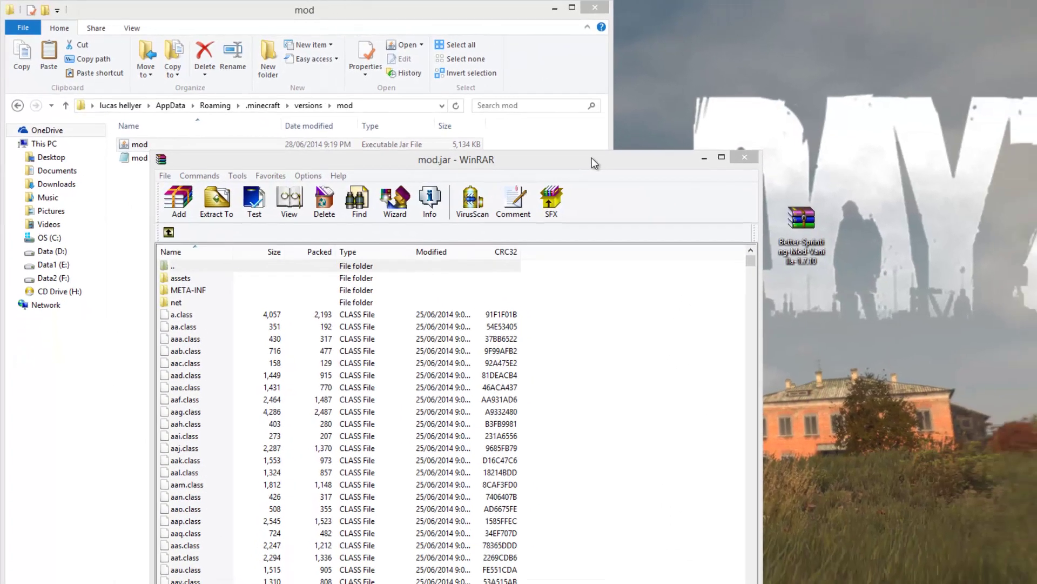
key("super+Left")
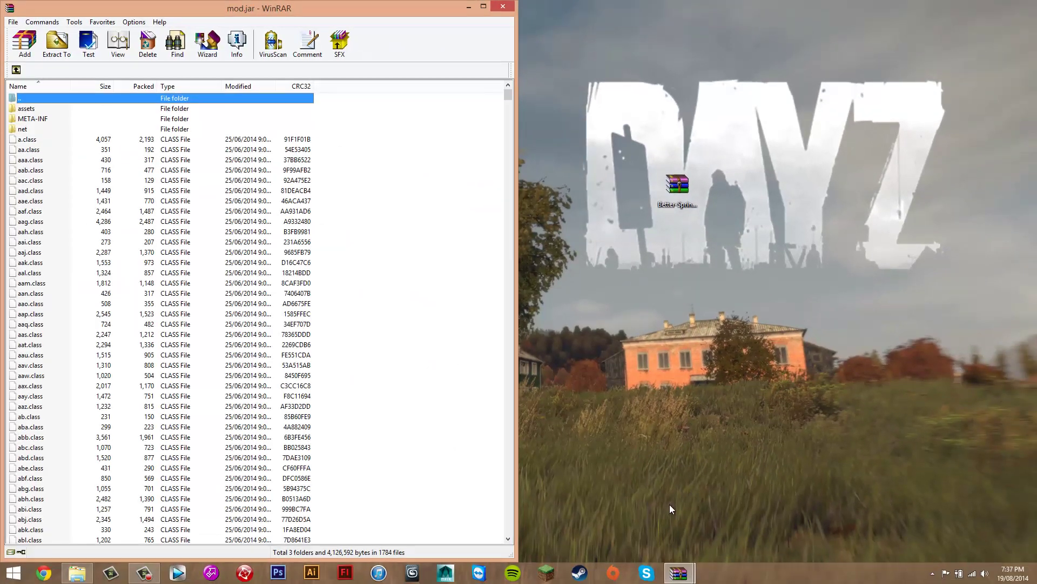
mouse_move(678, 572)
left_click(618, 513)
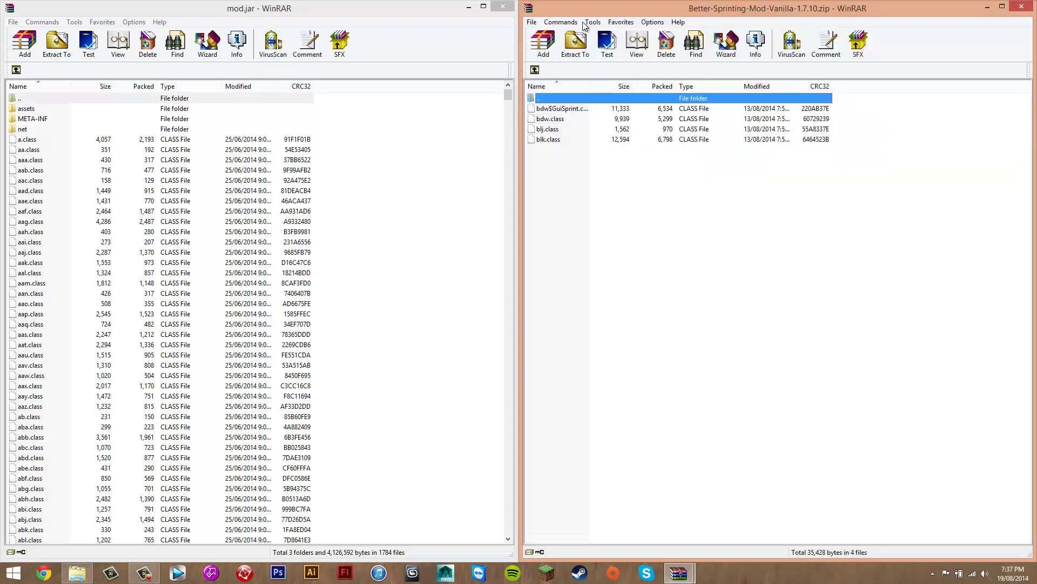
Step: Delete the META-INF folder from the mod.jar archive
left_click(81, 119)
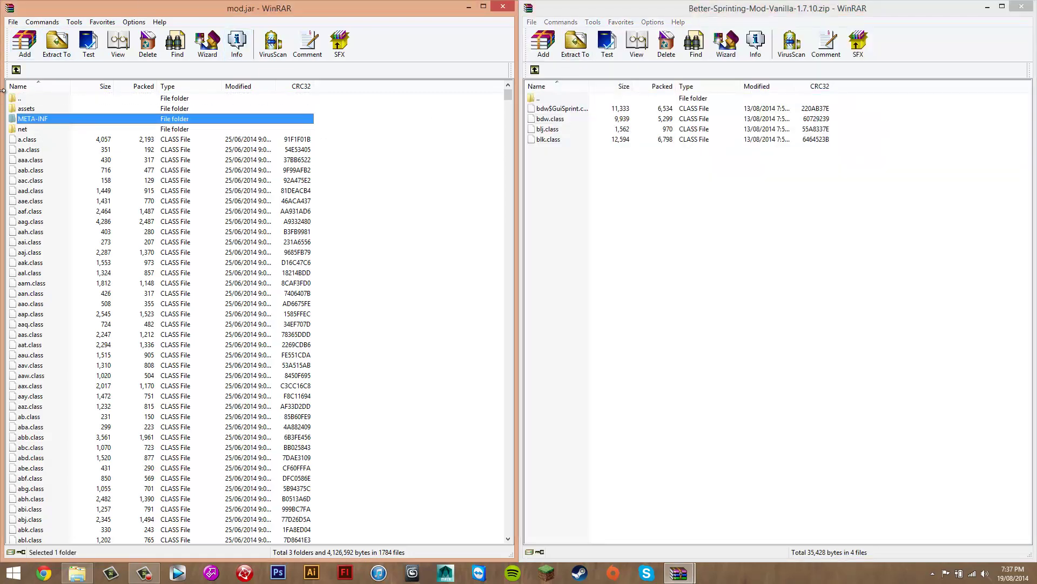
right_click(34, 118)
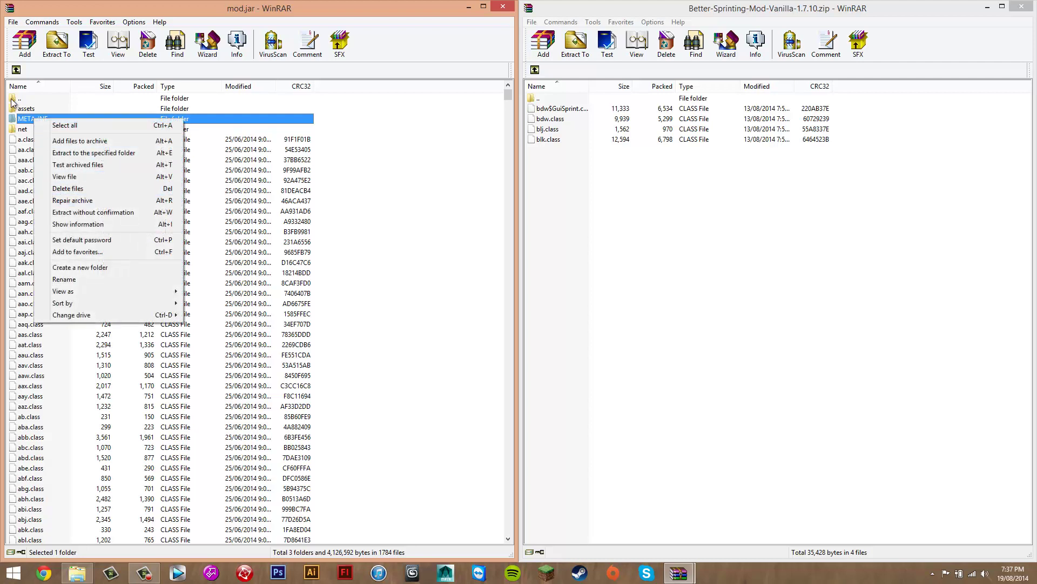
left_click(61, 189)
left_click(520, 323)
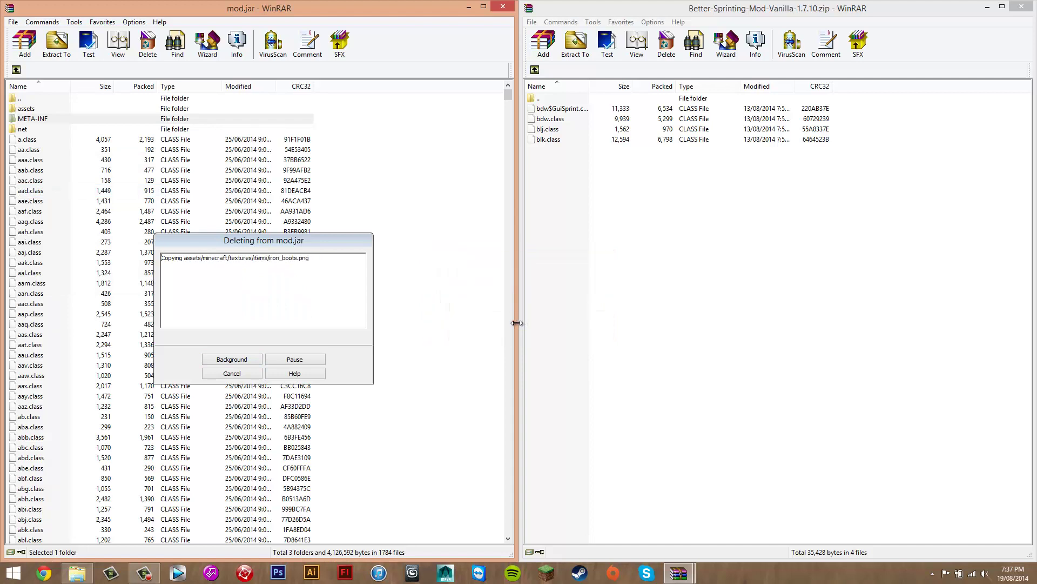
Step: Copy the four class files from the Better-Sprinting-Mod-Vanilla-1.7.10.zip archive into the root of mod.jar
left_click(698, 184)
left_click_drag(810, 211, 416, 398)
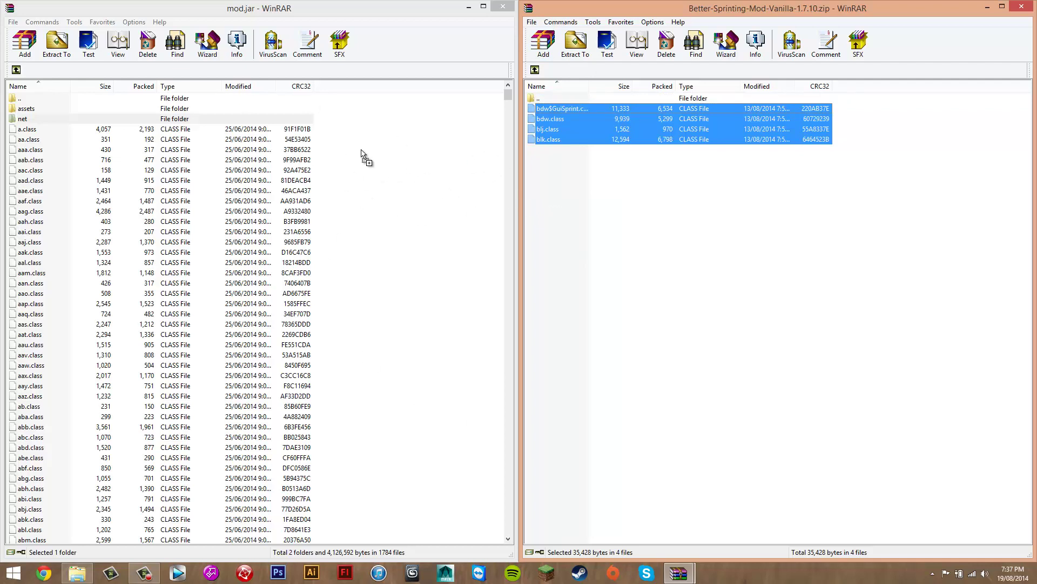
left_click_drag(363, 155, 363, 157)
left_click(255, 376)
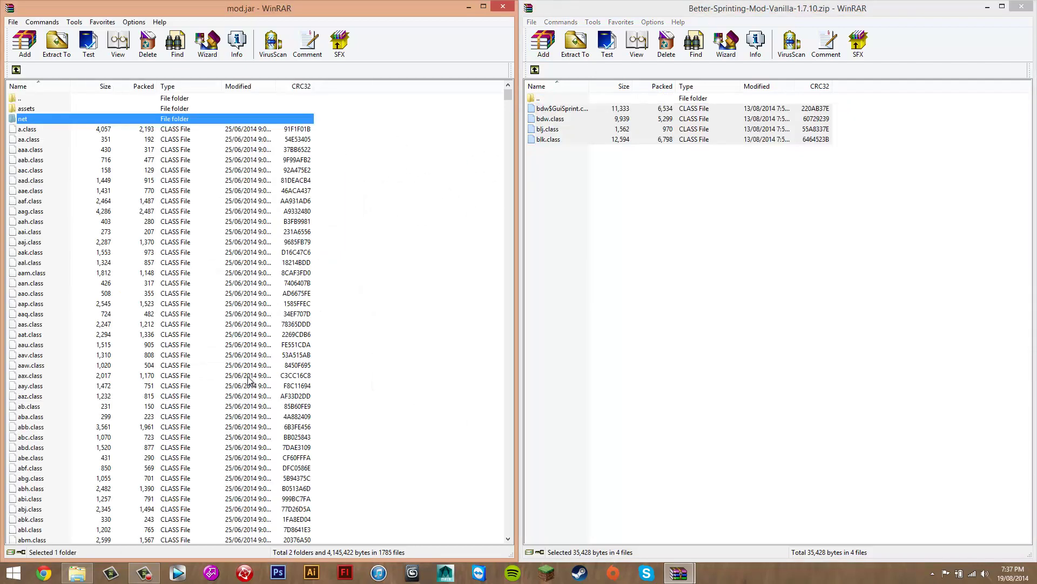
Step: Close the mod.jar and Better-Sprinting-Mod-Vanilla-1.7.10.zip archive windows
left_click(504, 6)
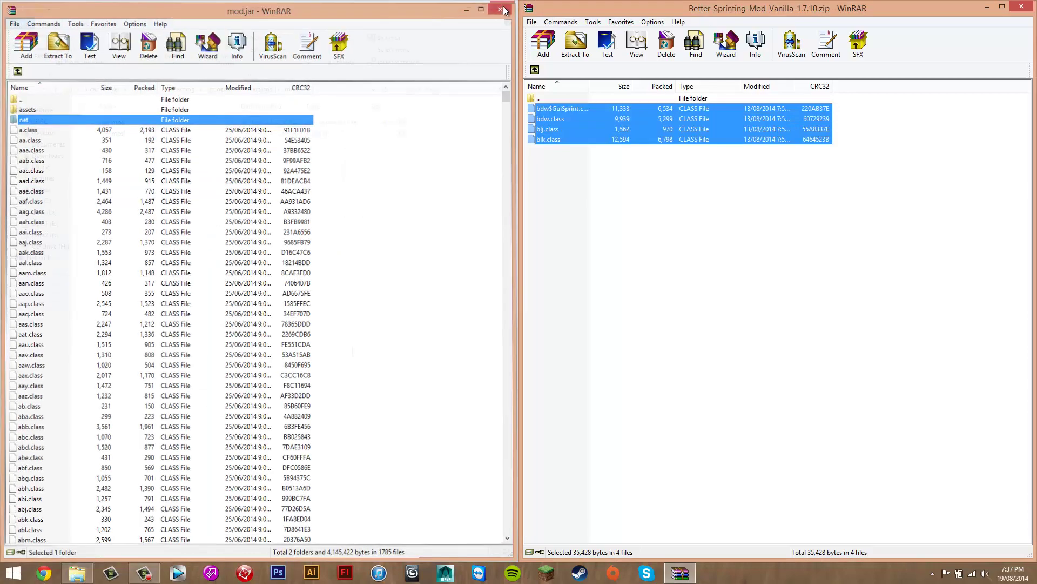
left_click(505, 6)
left_click(1021, 8)
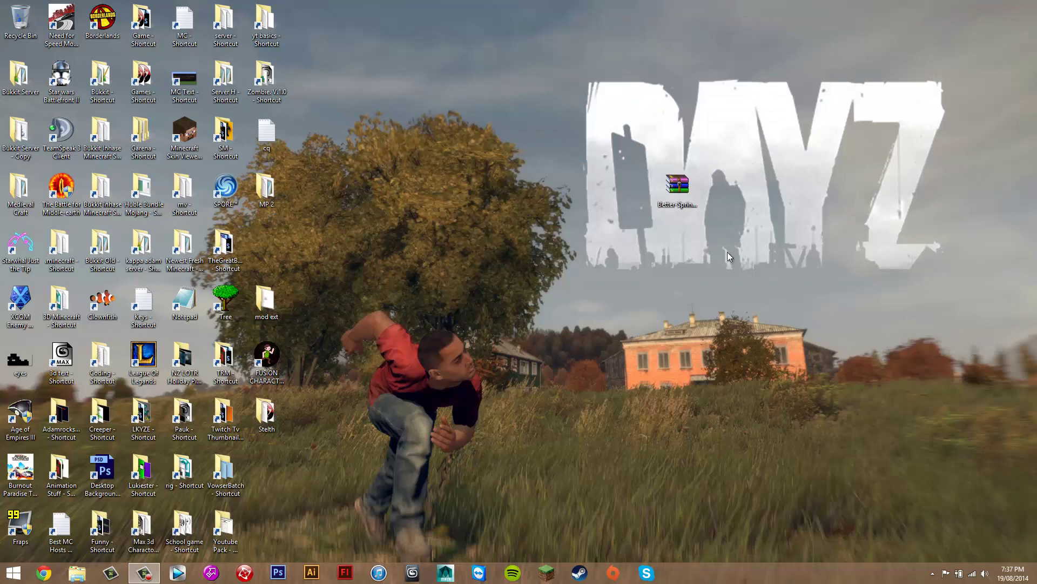
left_click(677, 186)
right_click(684, 184)
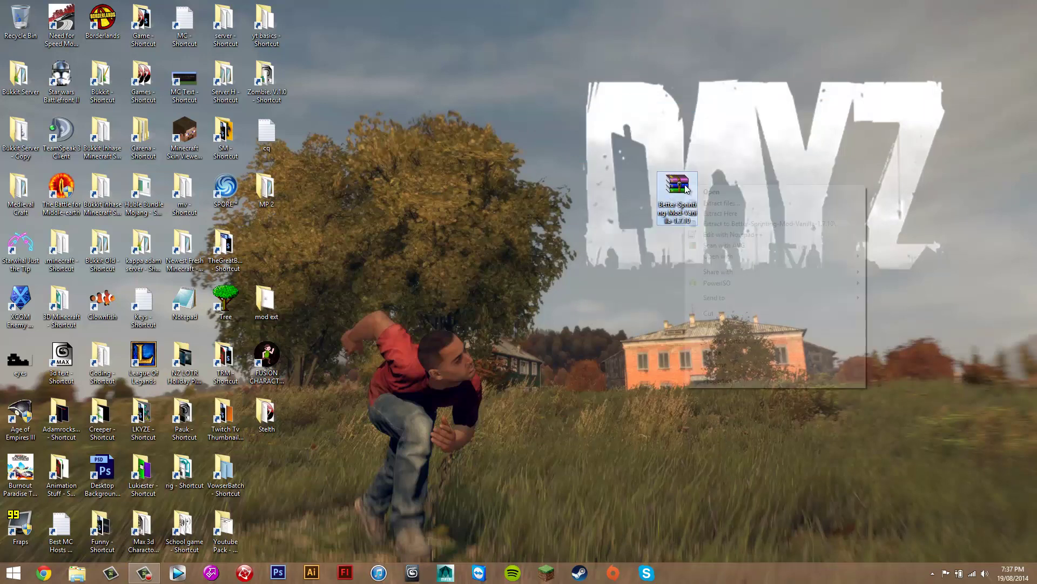
left_click(709, 342)
left_click(266, 243)
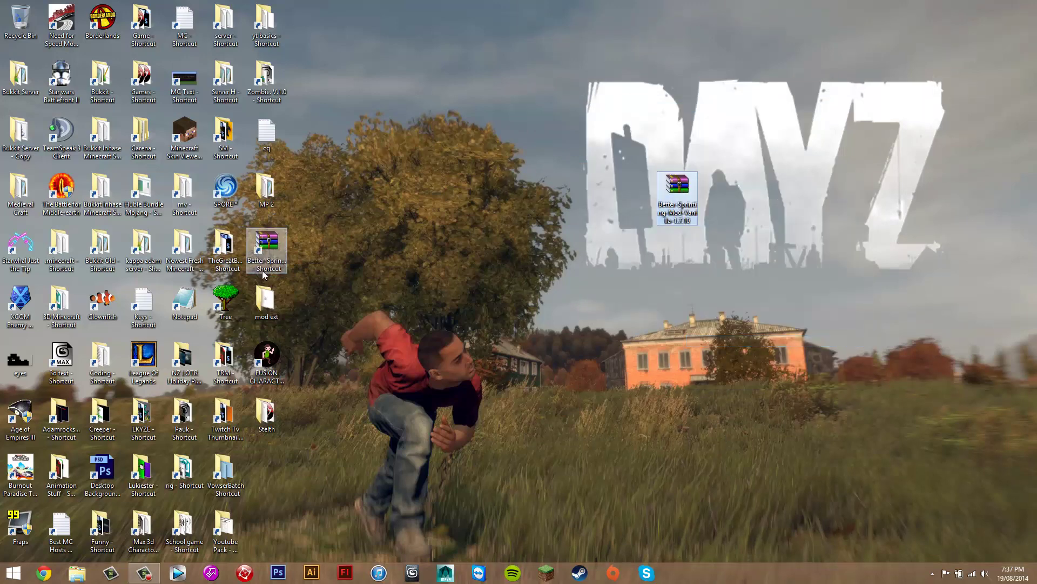
right_click(260, 269)
left_click(324, 439)
Step: Delete the Better-Sprinting-Mod-Vanilla-1.7.10 archive from the desktop
right_click(672, 181)
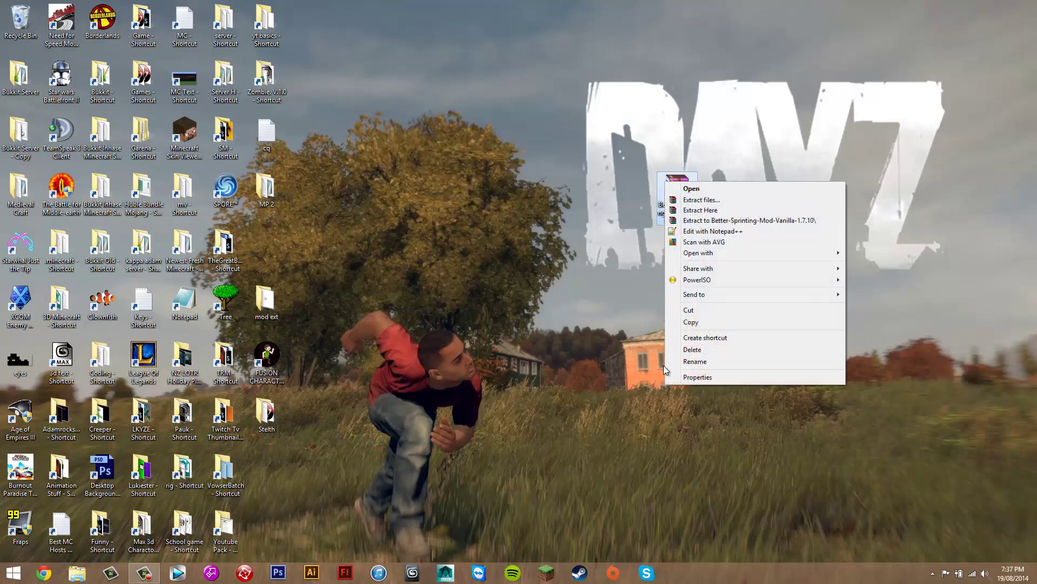
left_click(707, 352)
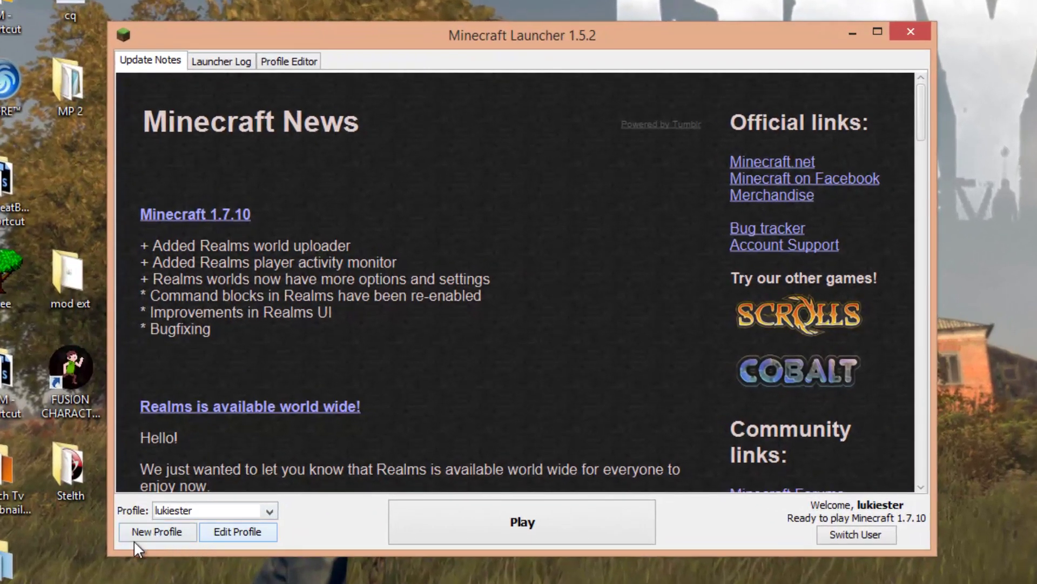
Step: Create a new profile in the Minecraft Launcher and name it Better Sprinting mod
left_click(156, 532)
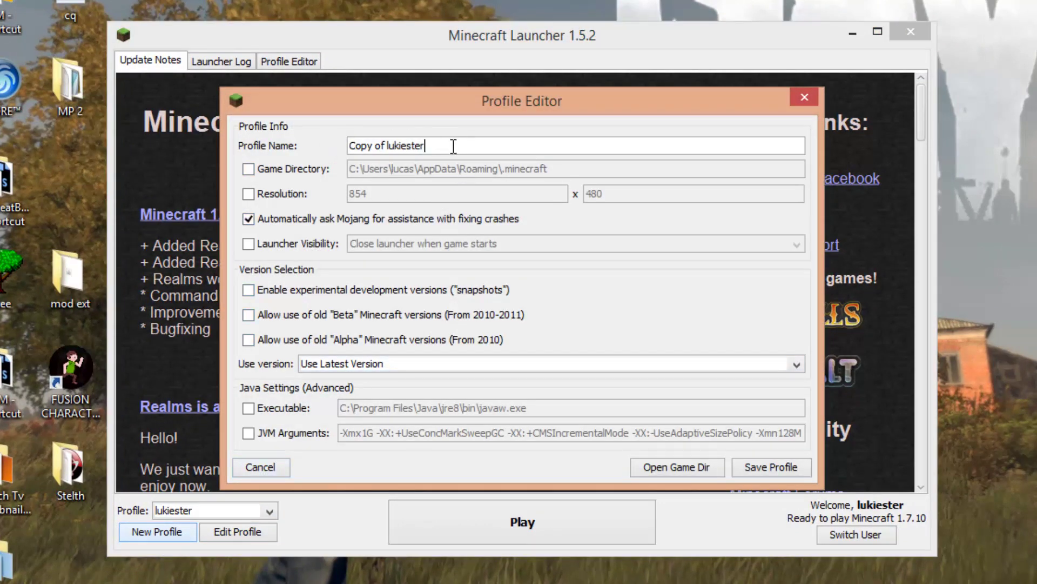
left_click_drag(427, 146, 346, 154)
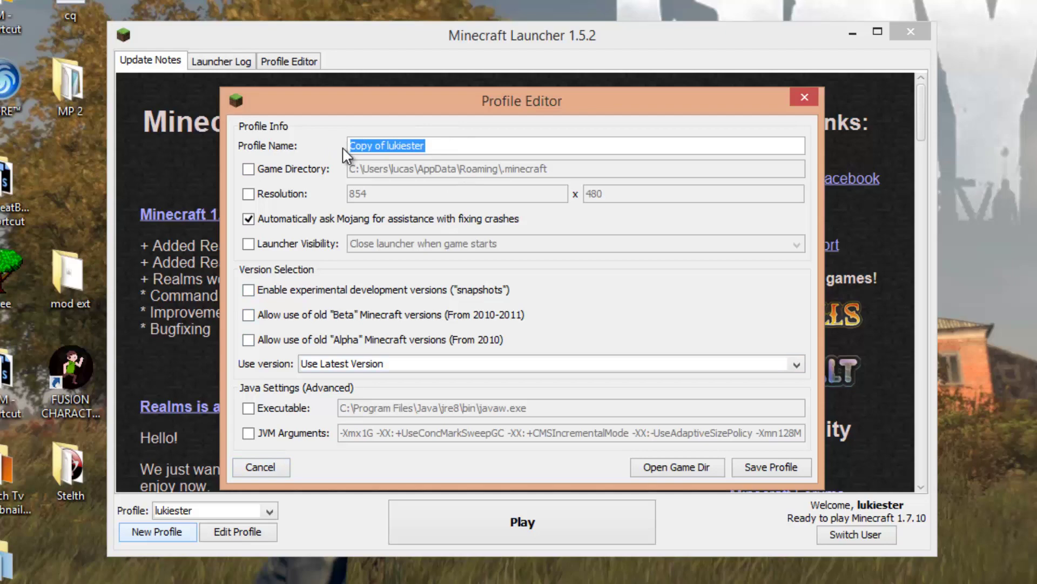
key("BackSpace")
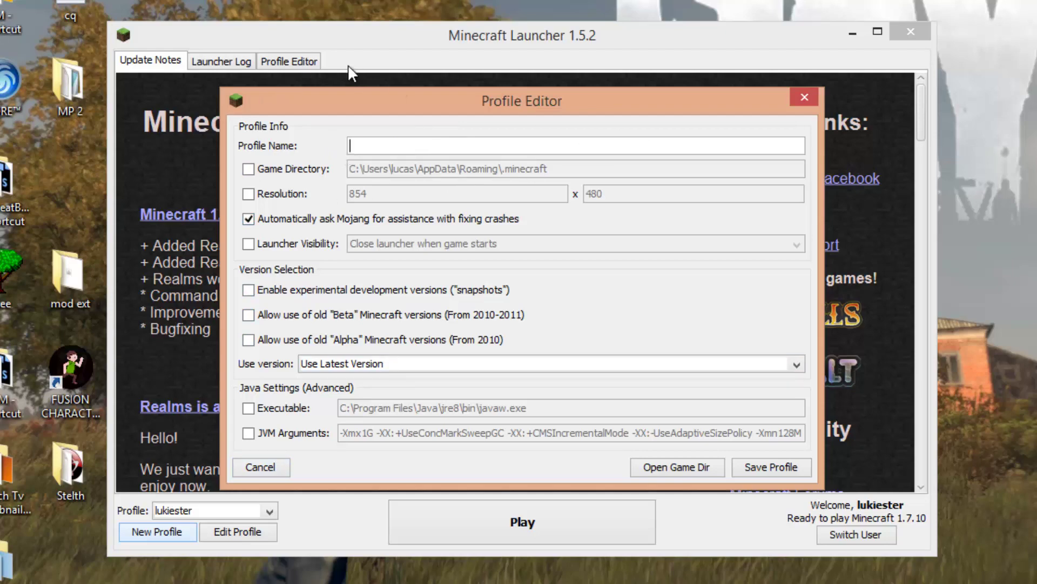
left_click_drag(351, 98, 323, 86)
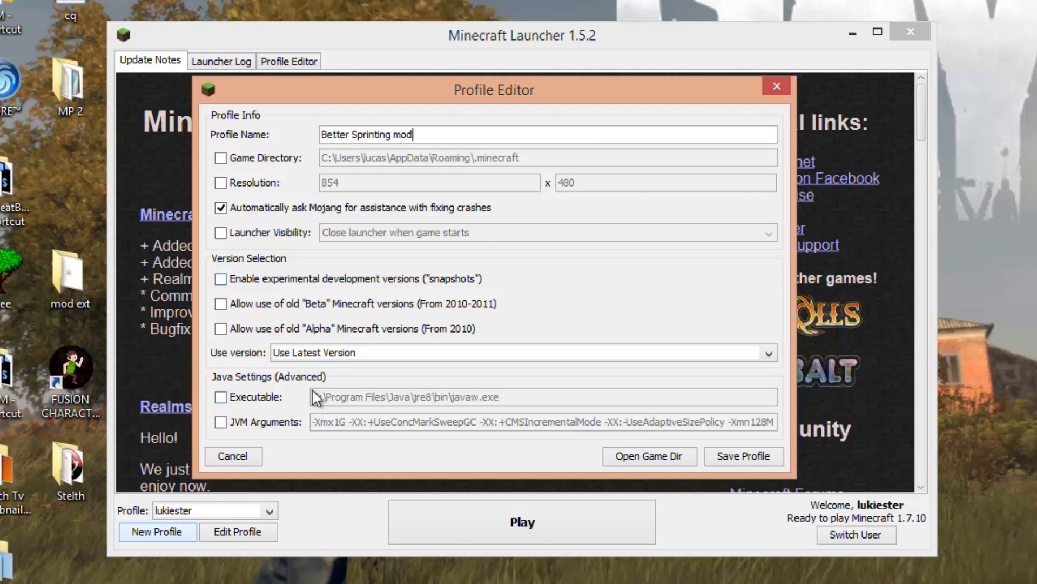
Step: Set the profile's version to release mod and save the profile
left_click(769, 355)
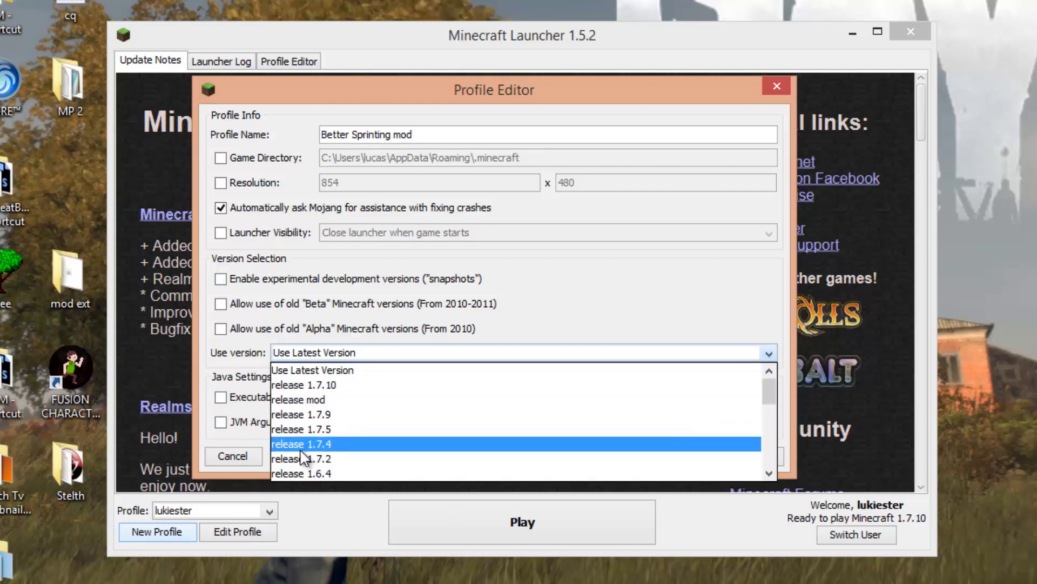
left_click(319, 400)
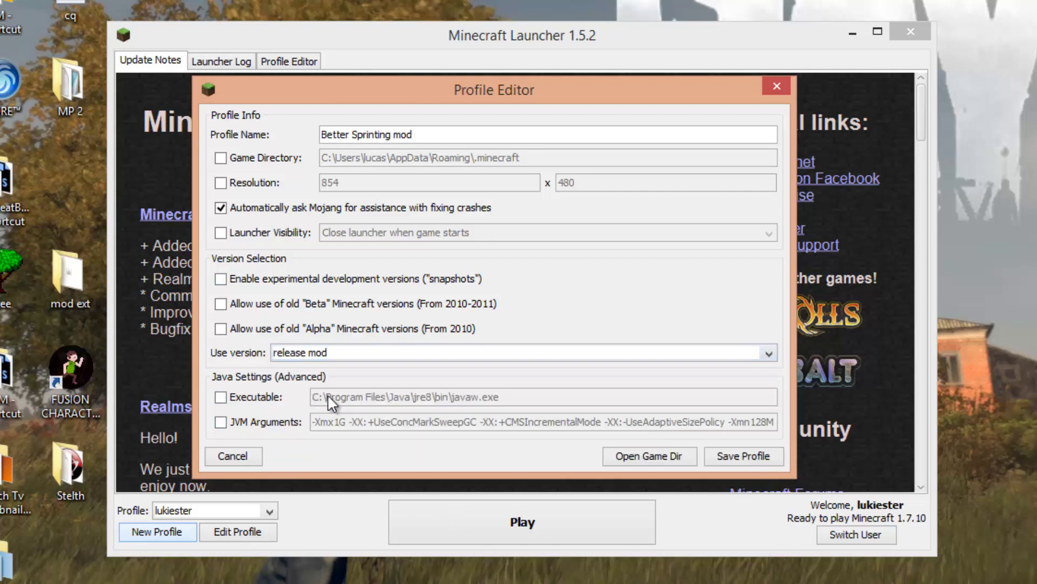
left_click(744, 456)
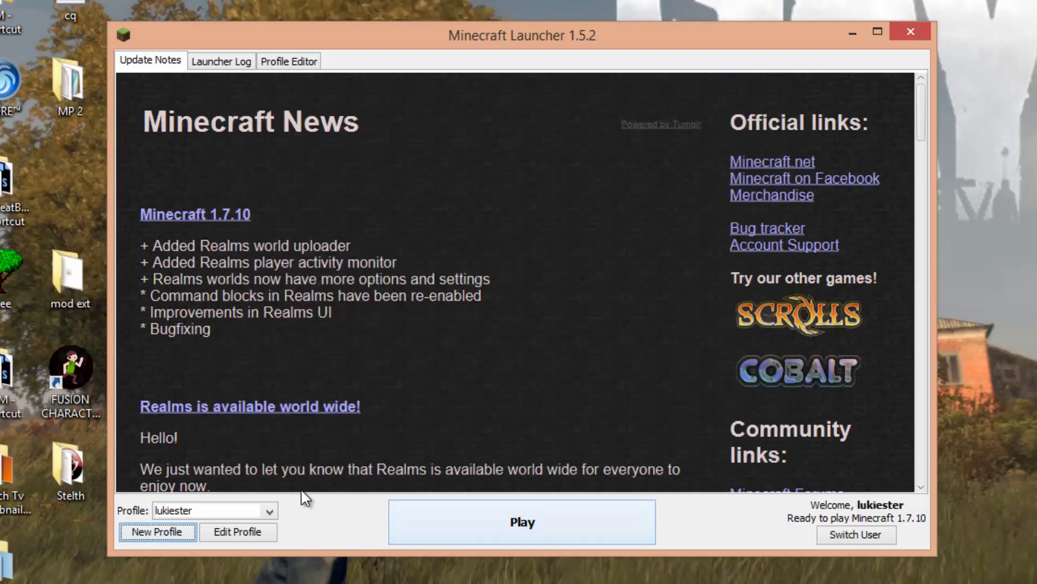
Step: Choose the Better Sprinting mod profile and launch the game with it
left_click(269, 511)
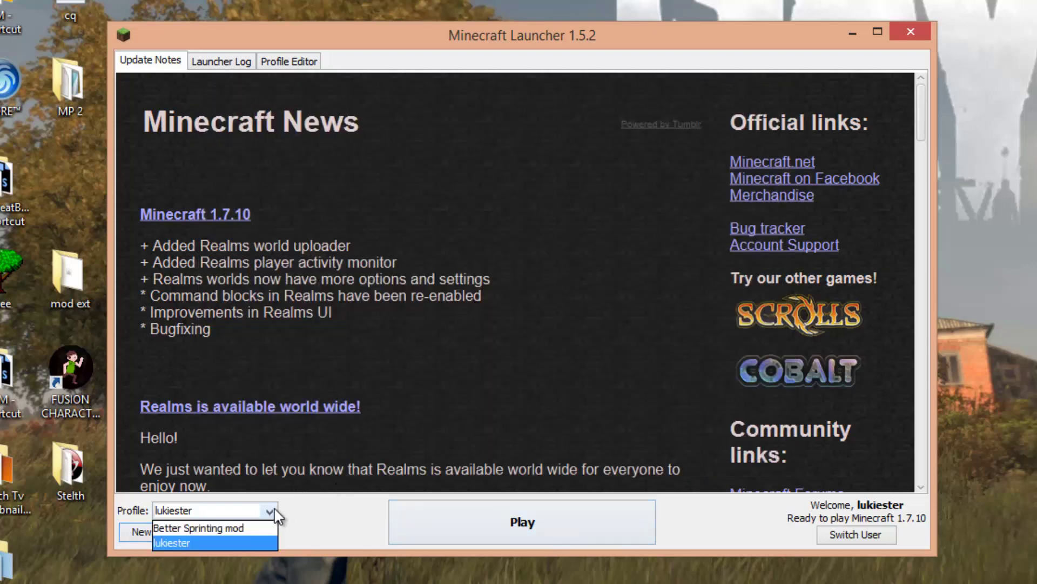
left_click(182, 529)
left_click(461, 516)
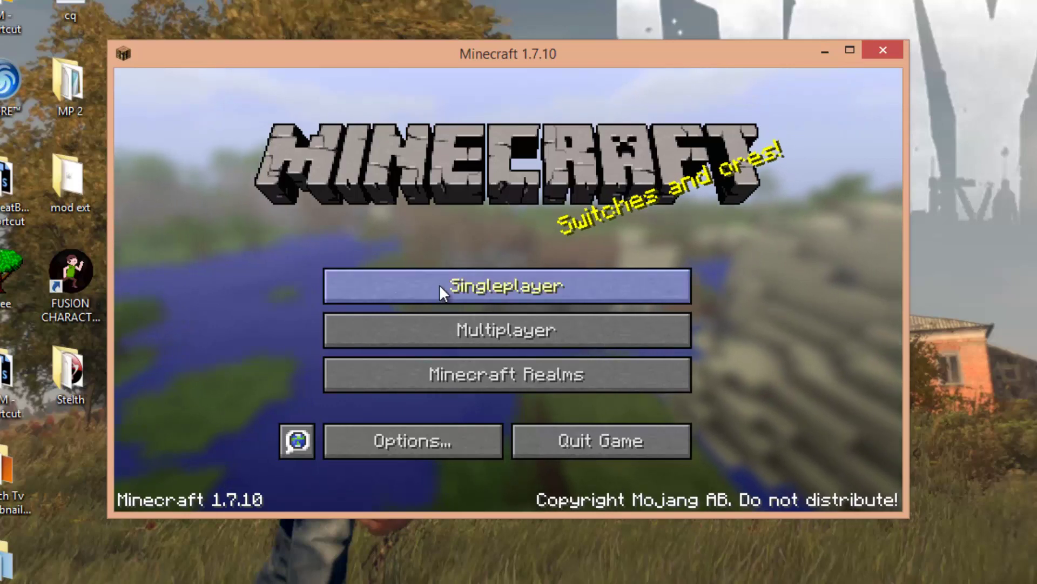
Step: Load the existing singleplayer world named New World
left_click(440, 291)
left_click(430, 262)
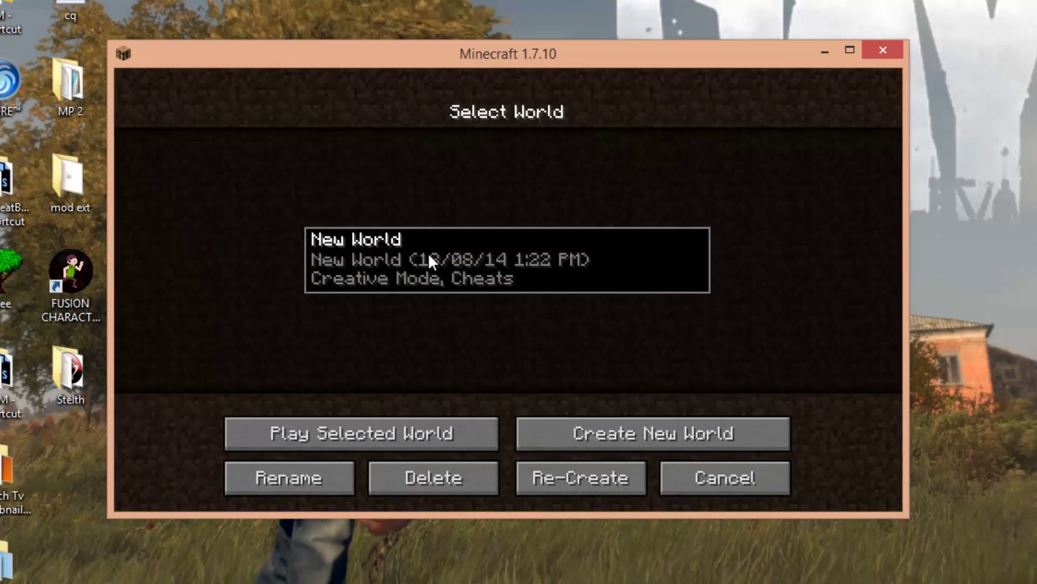
left_click(392, 433)
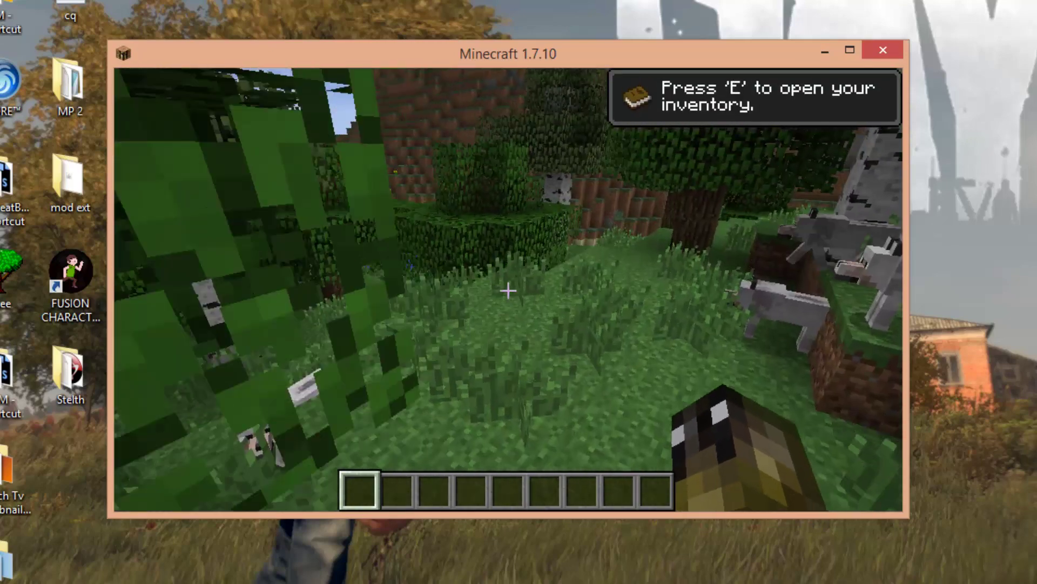
key("Escape")
left_click(404, 336)
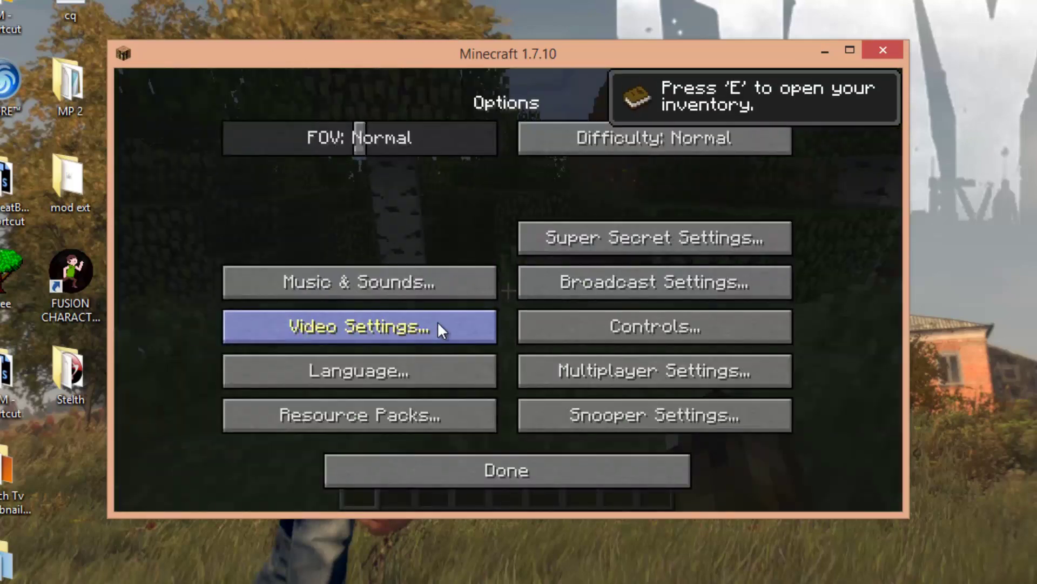
left_click(444, 473)
key("Escape")
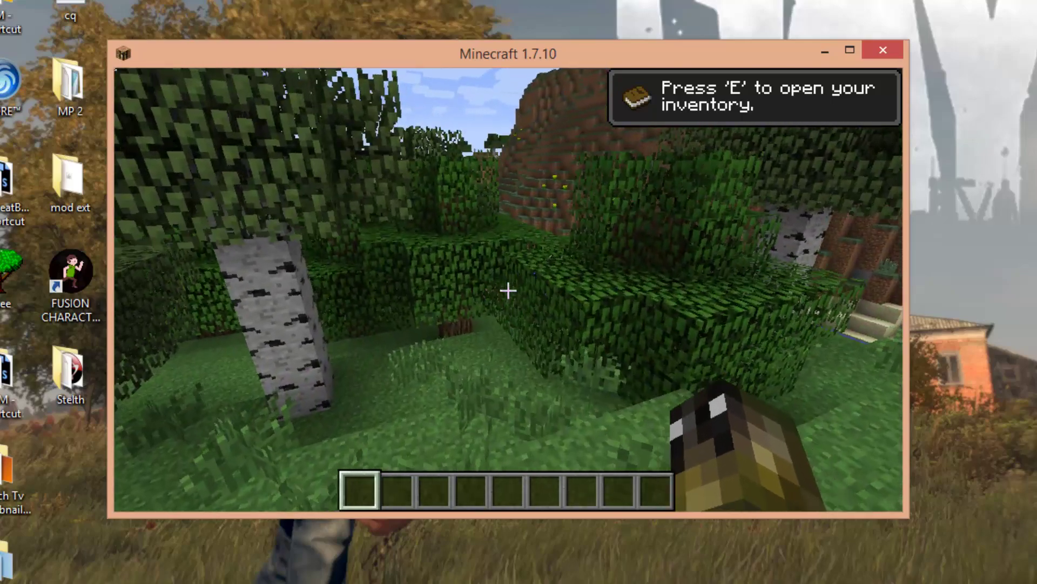
Step: Review the Better Sprinting menu's key bindings and options in the game, leaving the settings as they are
key("o")
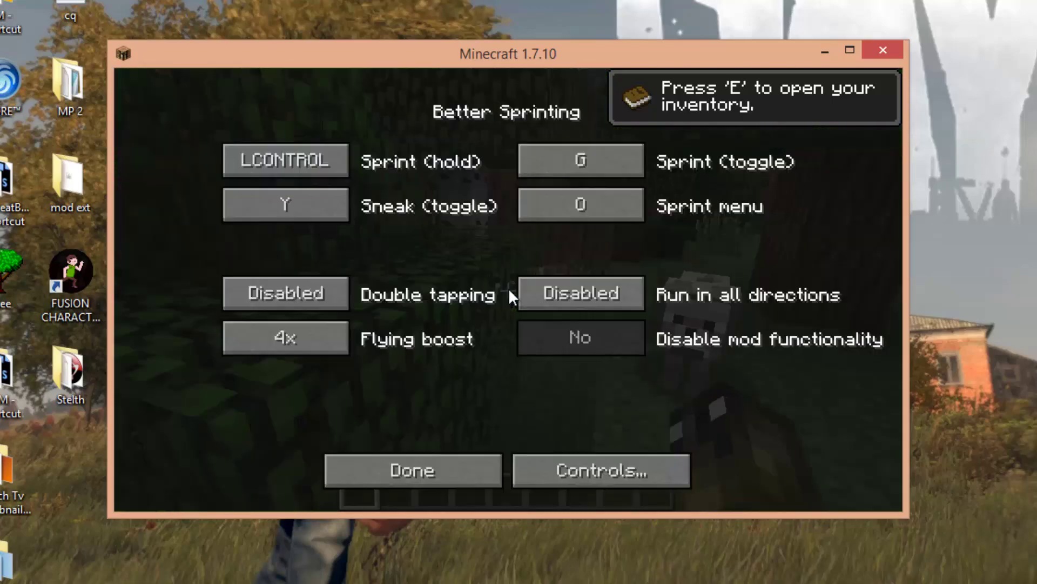
left_click(370, 472)
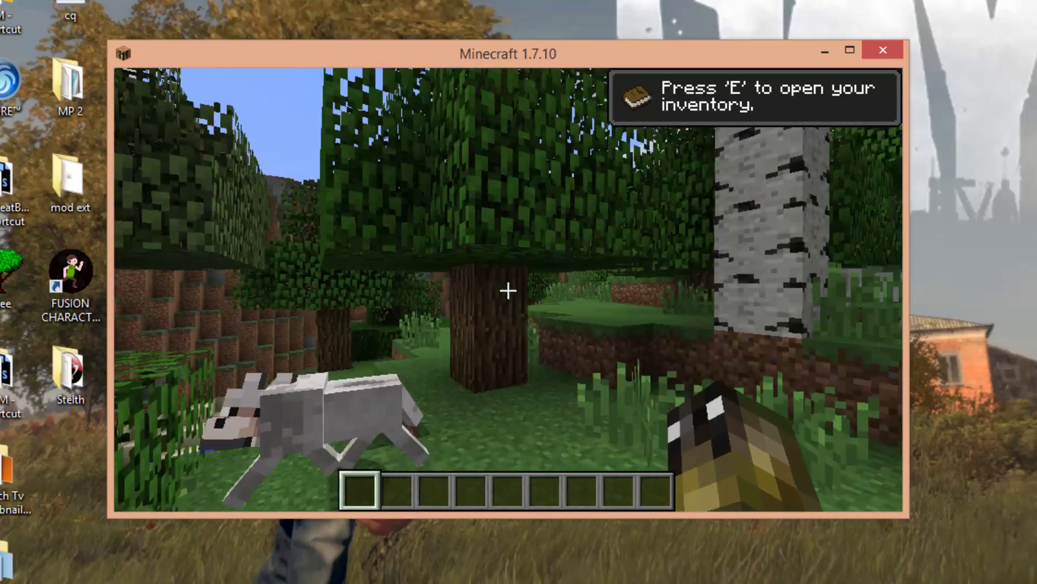
key("o")
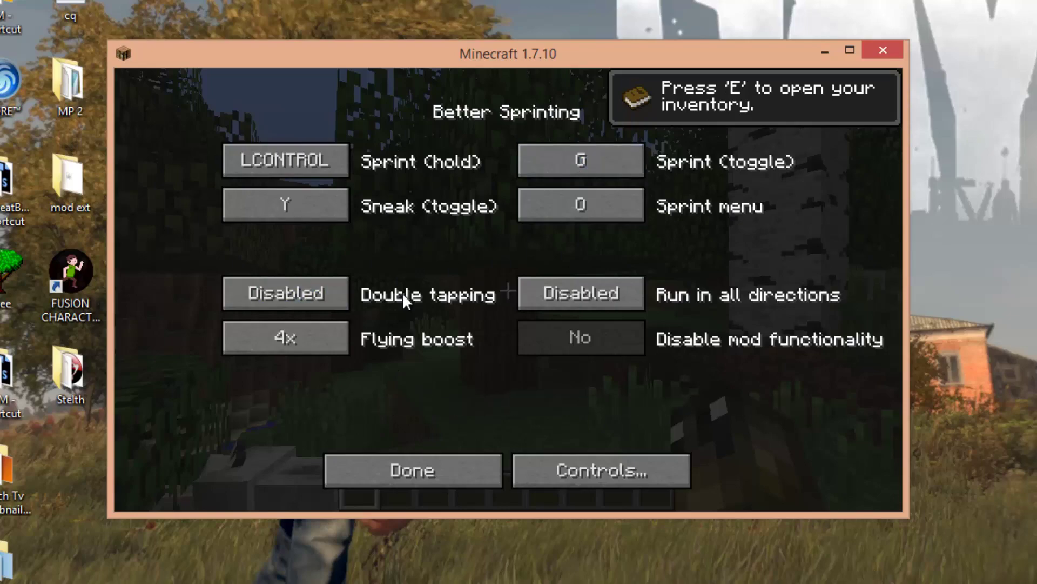
left_click(383, 457)
key("Escape")
key("Escape")
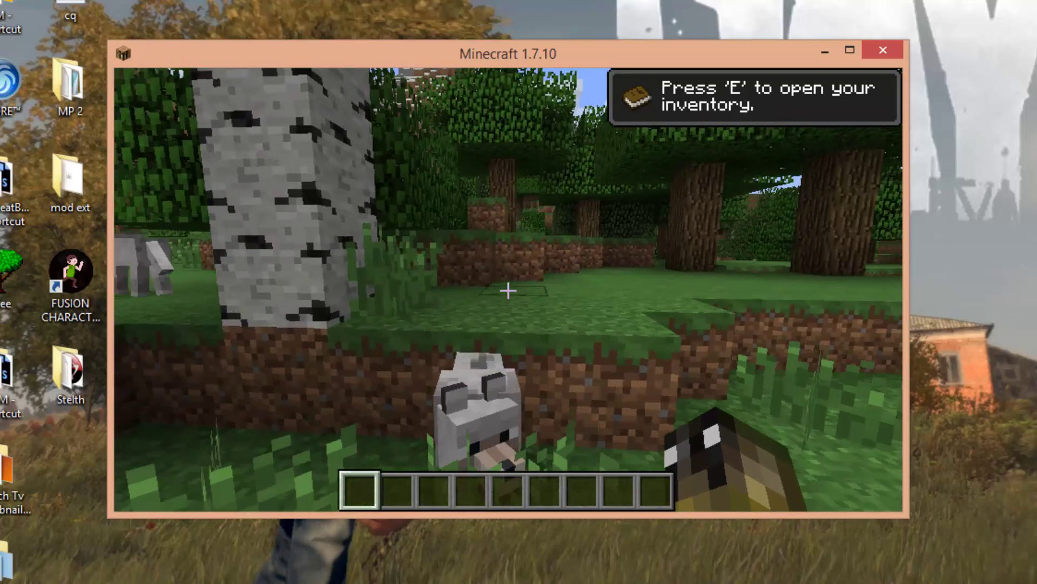
Step: Run around the forest world to test the mod's sprinting, cycling through the hotbar slots along the way
key("w")
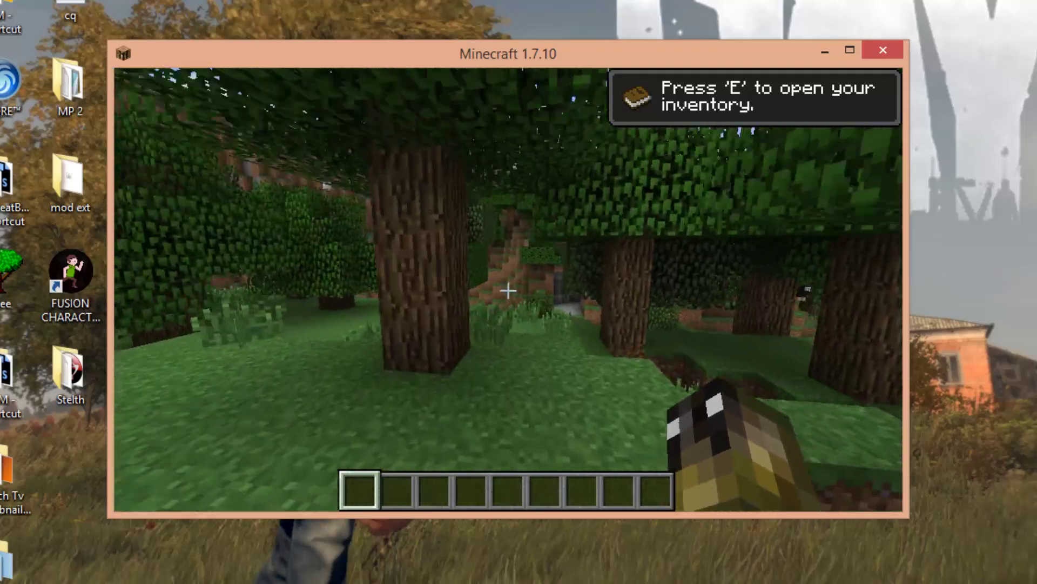
key("w")
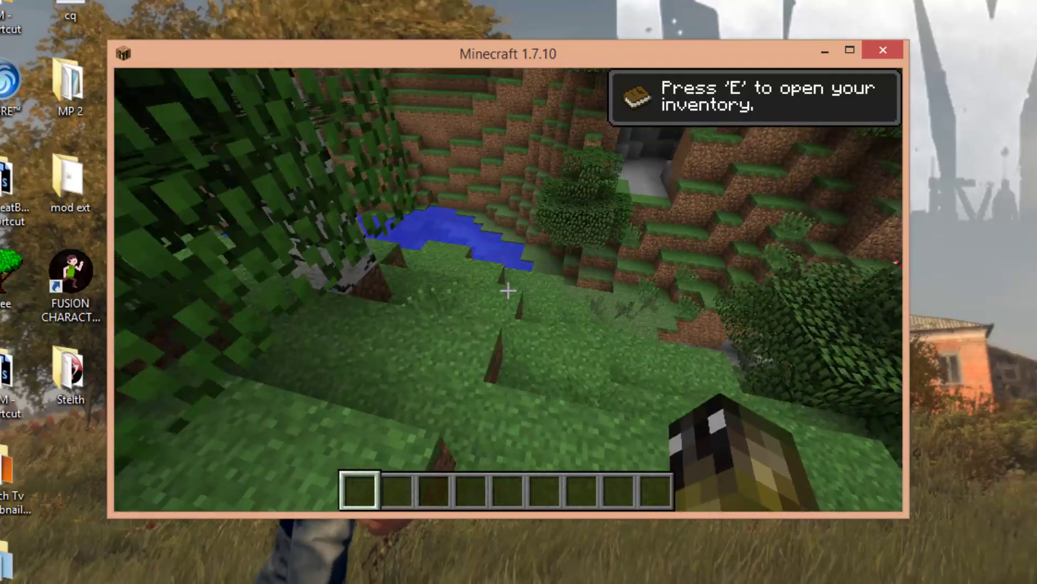
key("w")
scroll(508, 290, "down", 5)
scroll(508, 291, "up", 4)
scroll(508, 290, "down", 6)
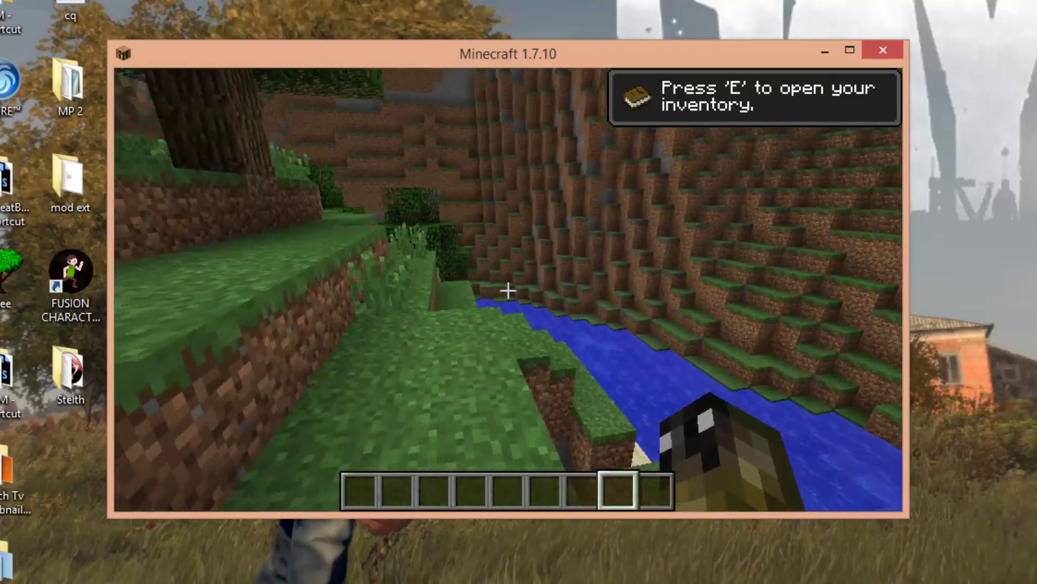
key("w")
scroll(508, 291, "up", 6)
scroll(508, 291, "down", 3)
scroll(508, 291, "up", 3)
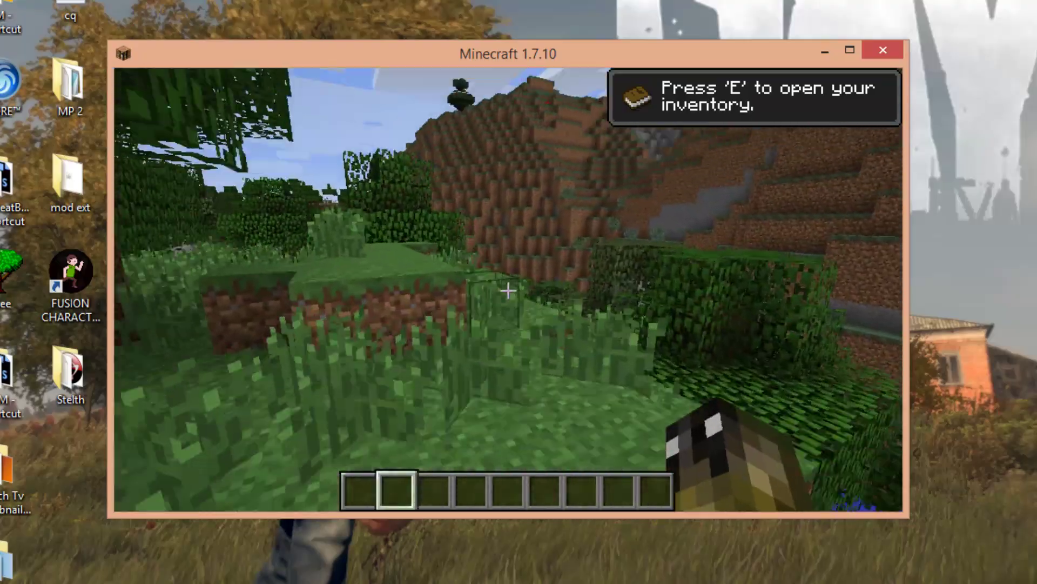
scroll(508, 291, "down", 8)
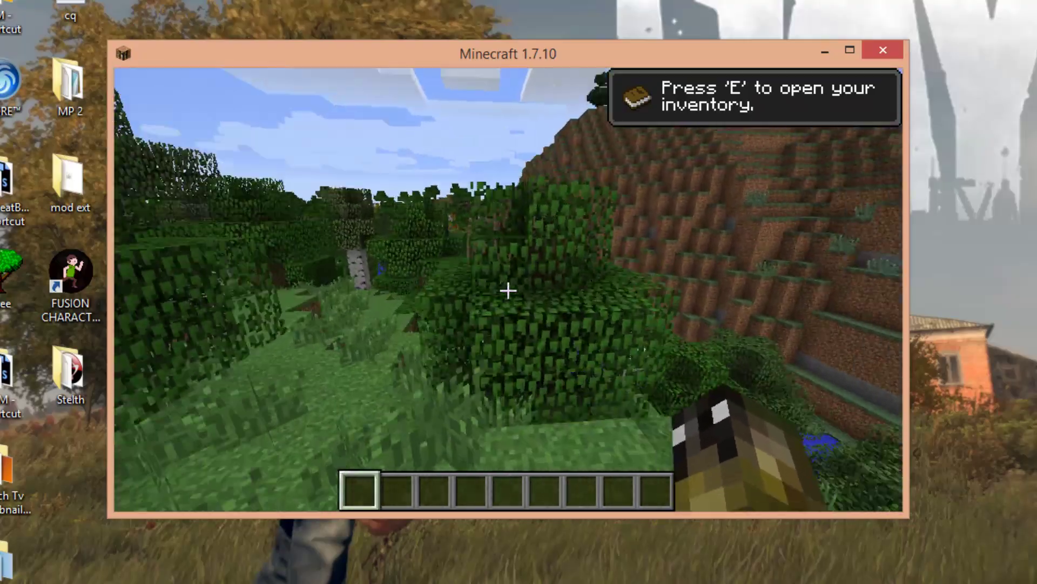
scroll(508, 290, "down", 4)
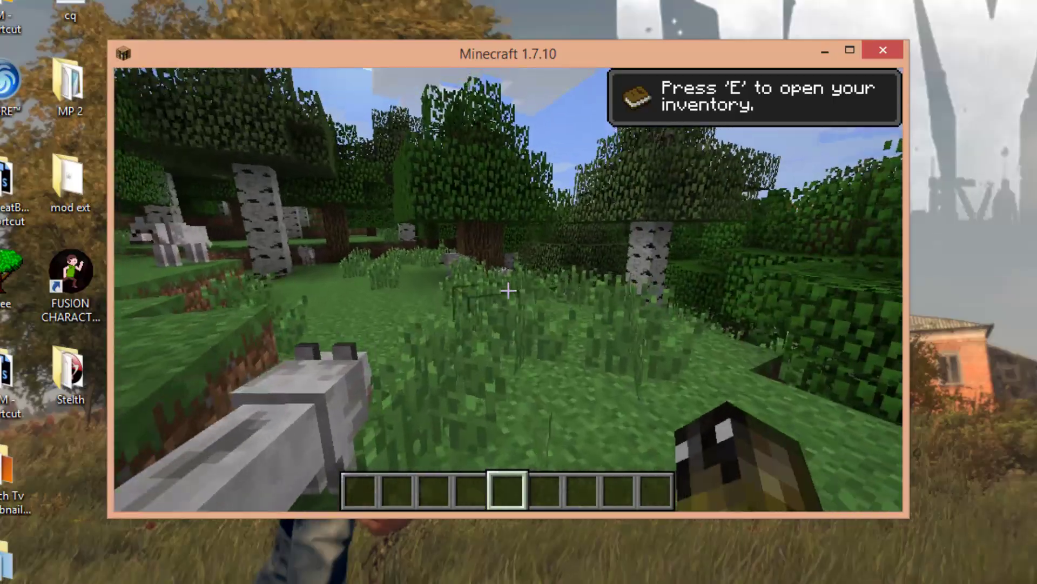